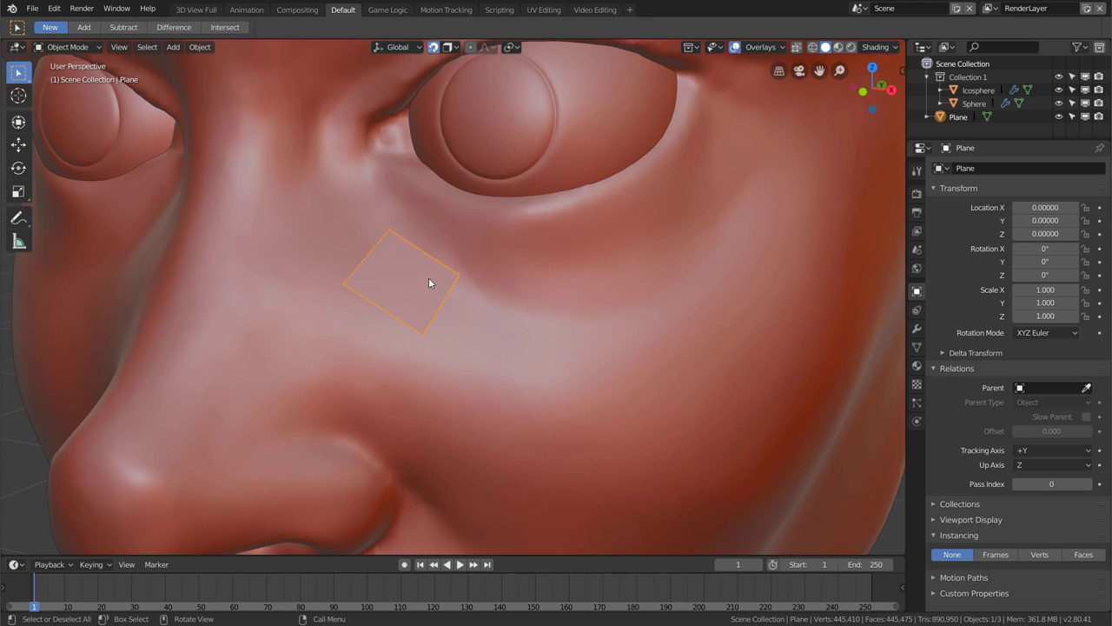
Set snapping to Face and put the cheek plane into Edit Mode
scroll(428, 277, "down", 4)
scroll(404, 253, "down", 5)
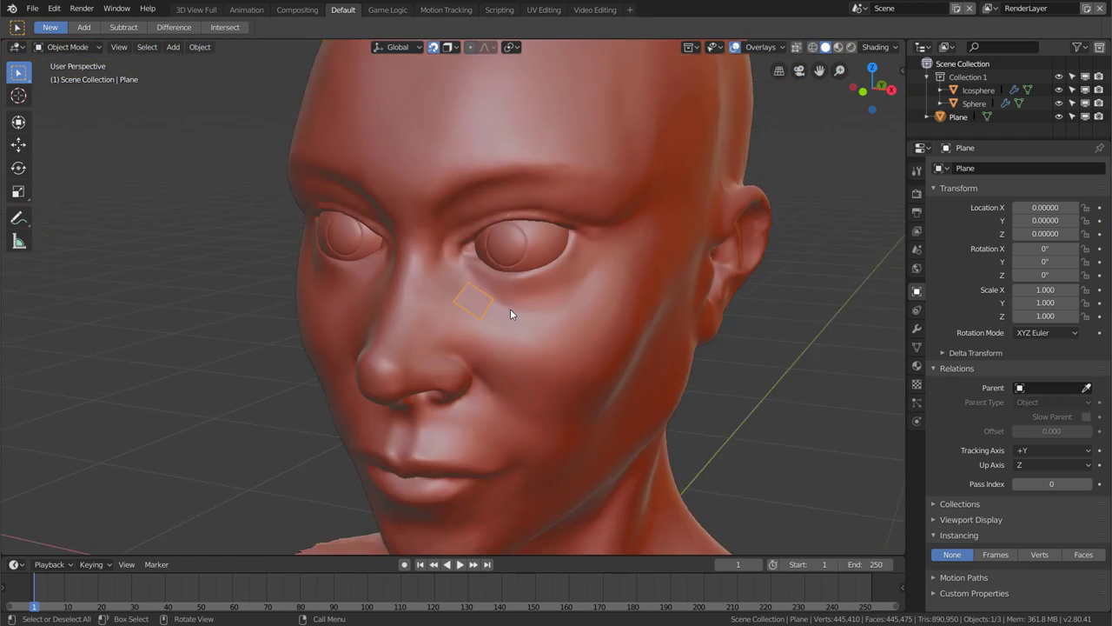
scroll(510, 308, "down", 2)
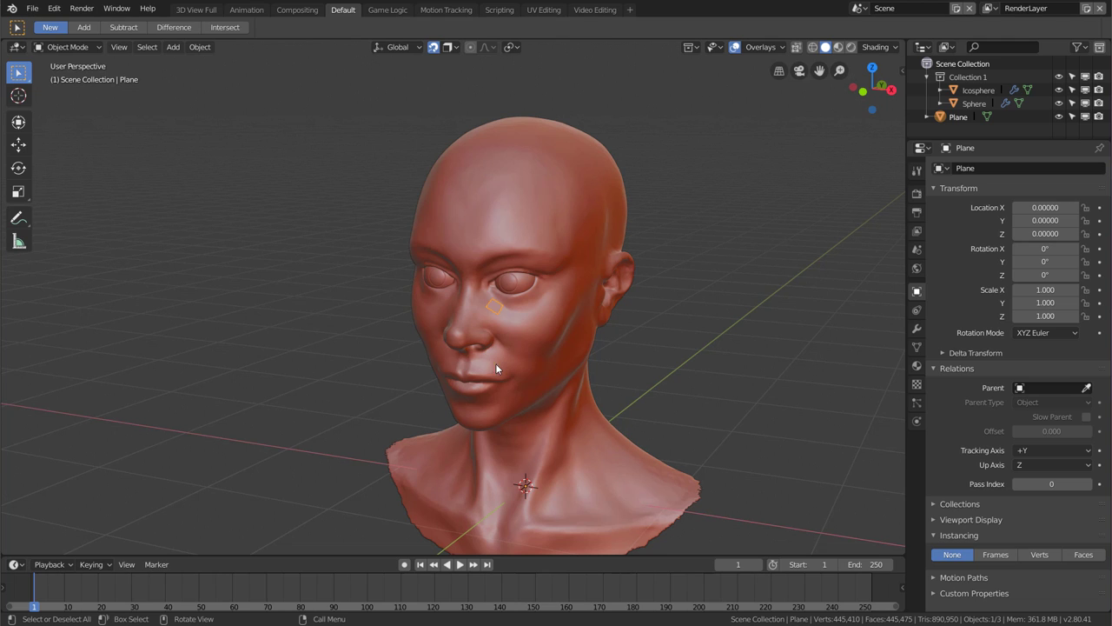
scroll(496, 307, "up", 5)
scroll(548, 293, "up", 3)
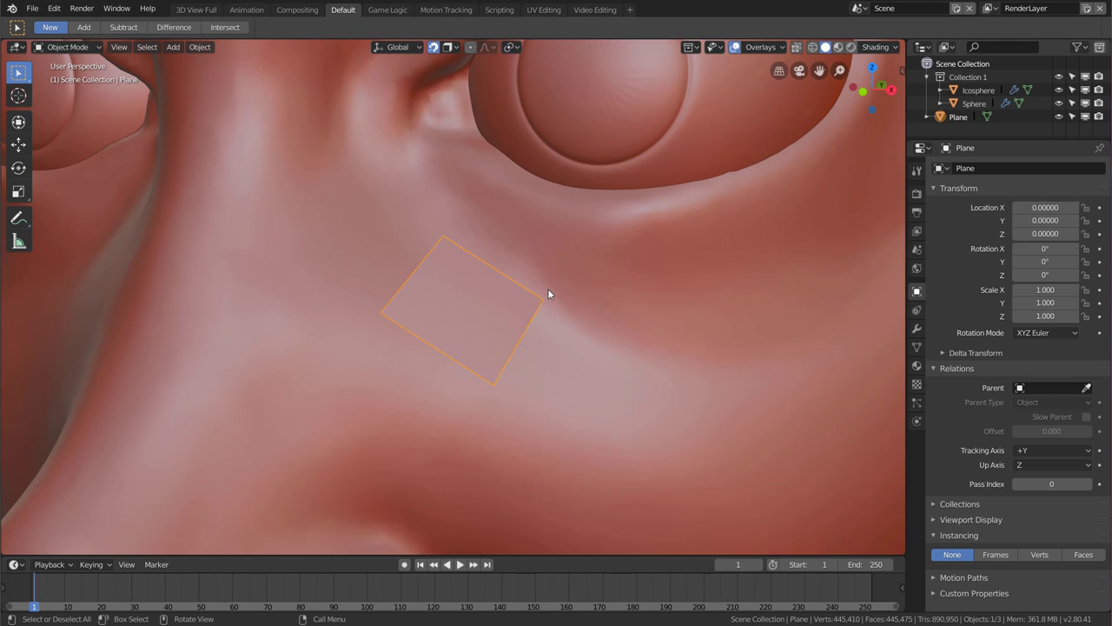
left_click(450, 47)
key("Tab")
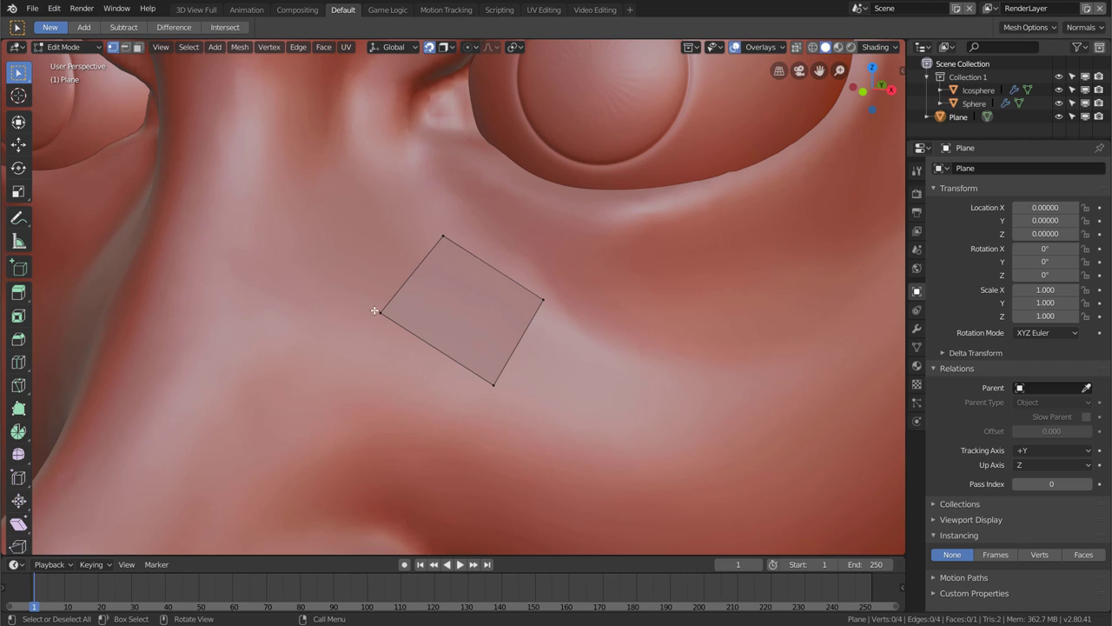
Extrude a new vertex from the plane's left corner down-left onto the cheek
left_click(381, 318)
right_click(338, 392, "ctrl")
mouse_move(471, 395)
middle_mouse_down()
mouse_move(426, 406)
mouse_move(491, 376)
mouse_move(464, 367)
middle_mouse_up()
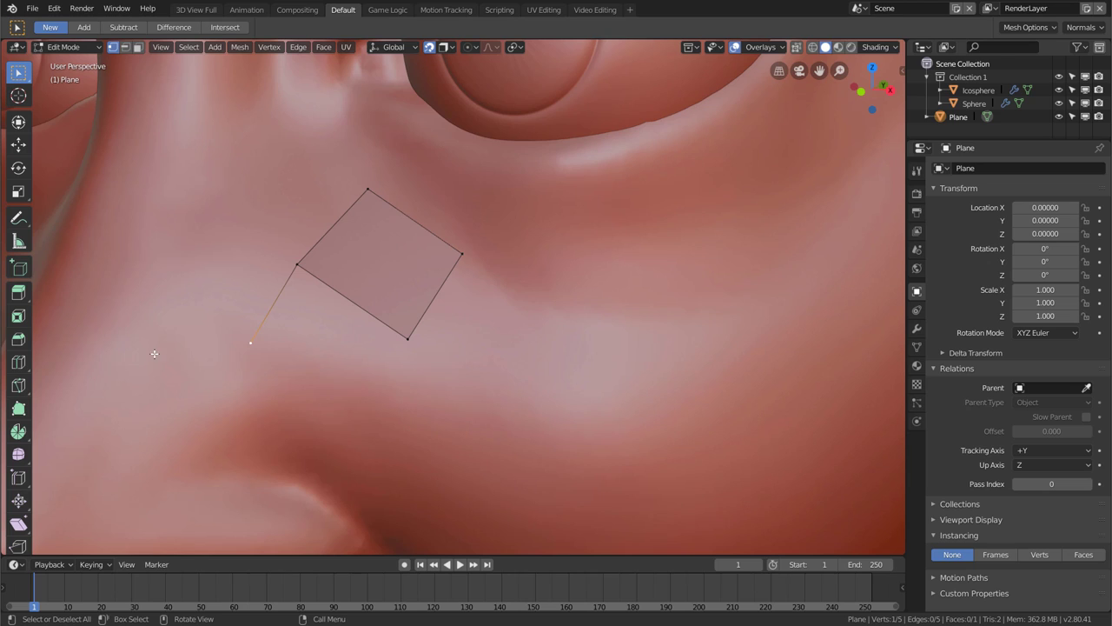
Using Poly Build, add a triangle off the plane's right edge and dissolve the extra vertex
left_click(18, 408)
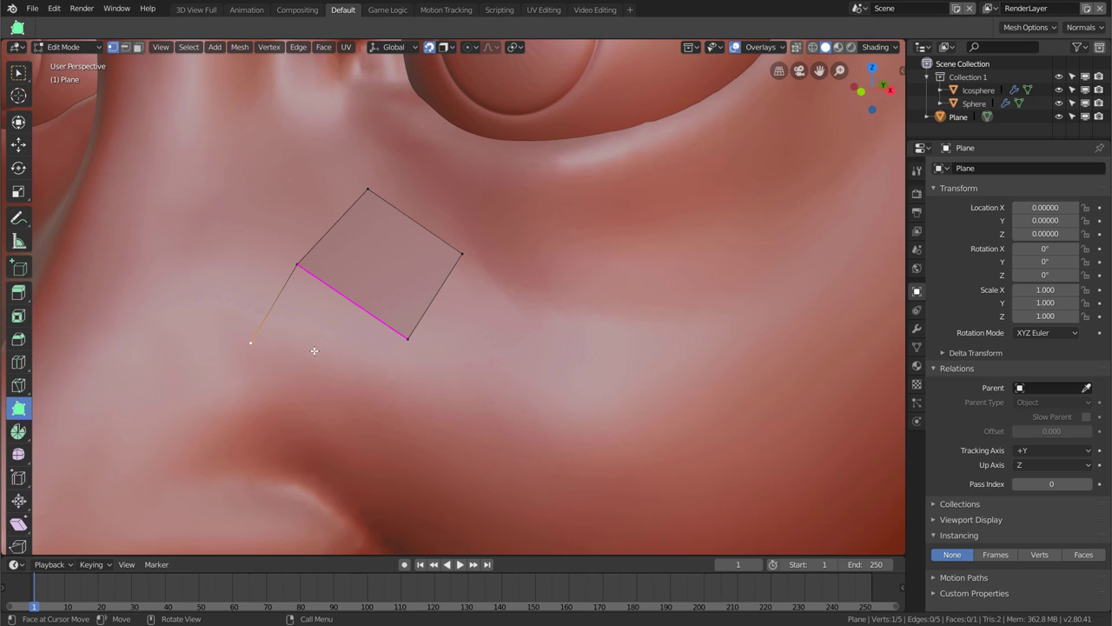
key("alt+a")
middle_click_drag(314, 351, 366, 369)
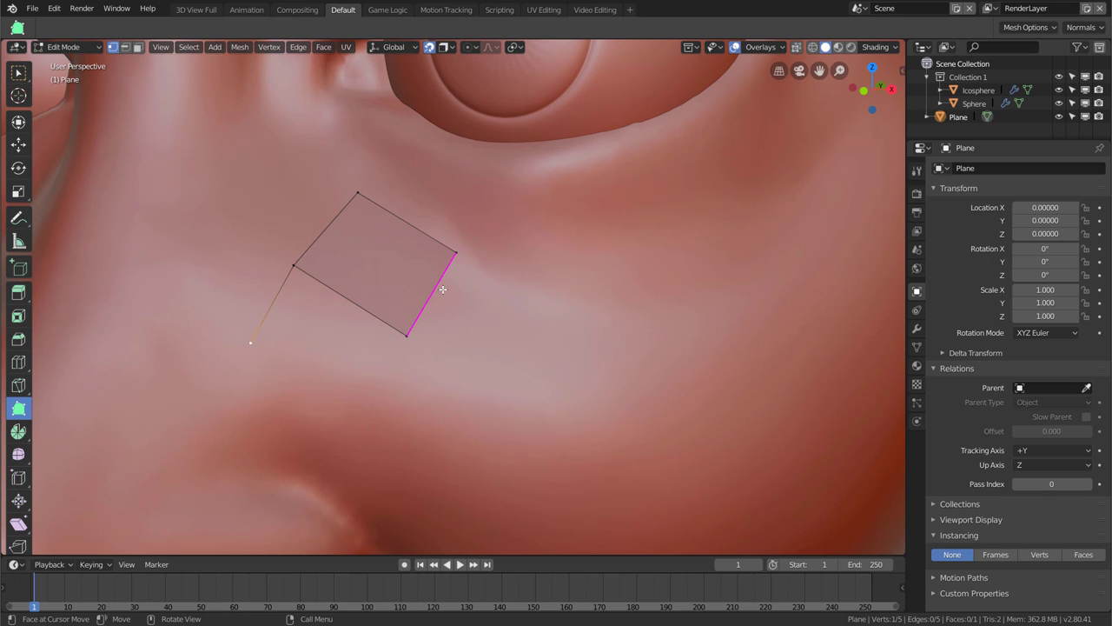
left_click_drag(442, 288, 529, 380, "ctrl")
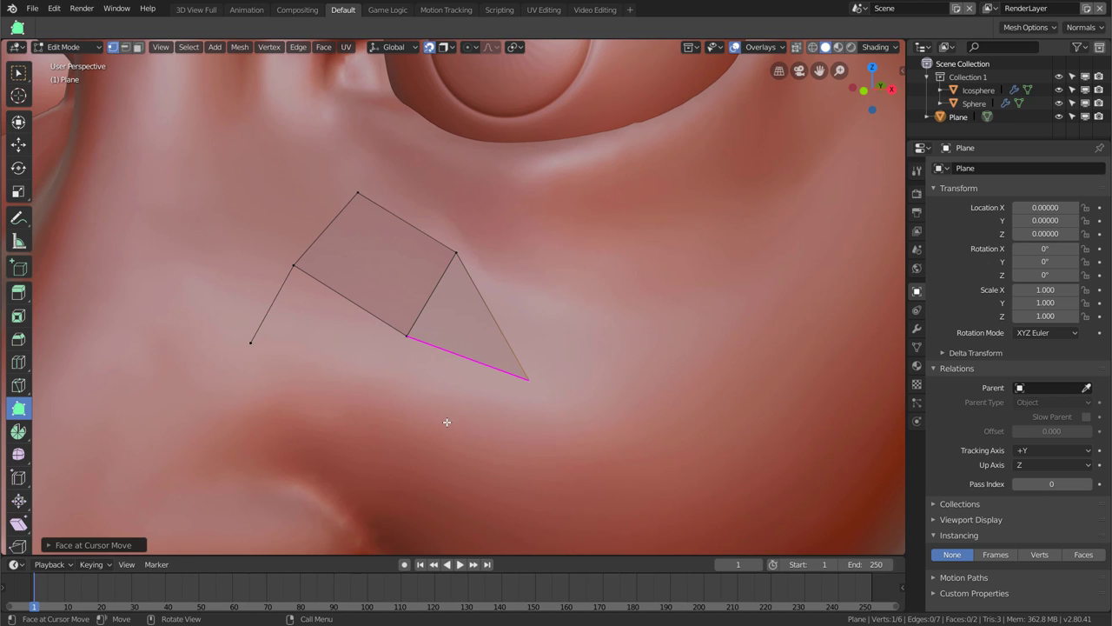
mouse_move(490, 307)
left_mouse_down("ctrl")
mouse_move(591, 287)
mouse_move(571, 274)
left_mouse_up("ctrl")
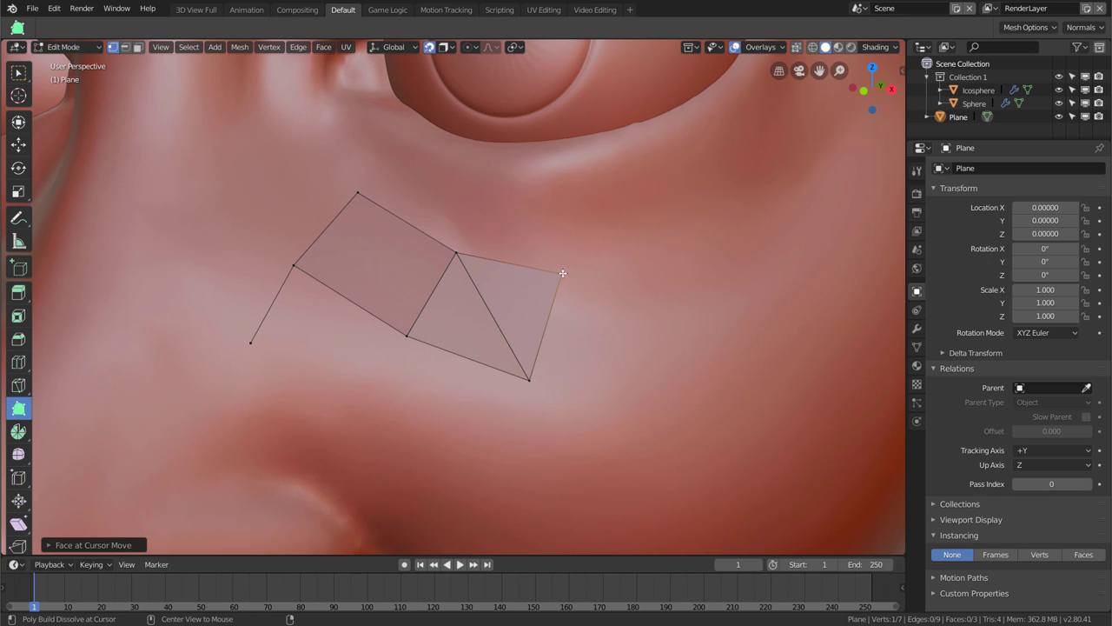
left_click(562, 272, "shift")
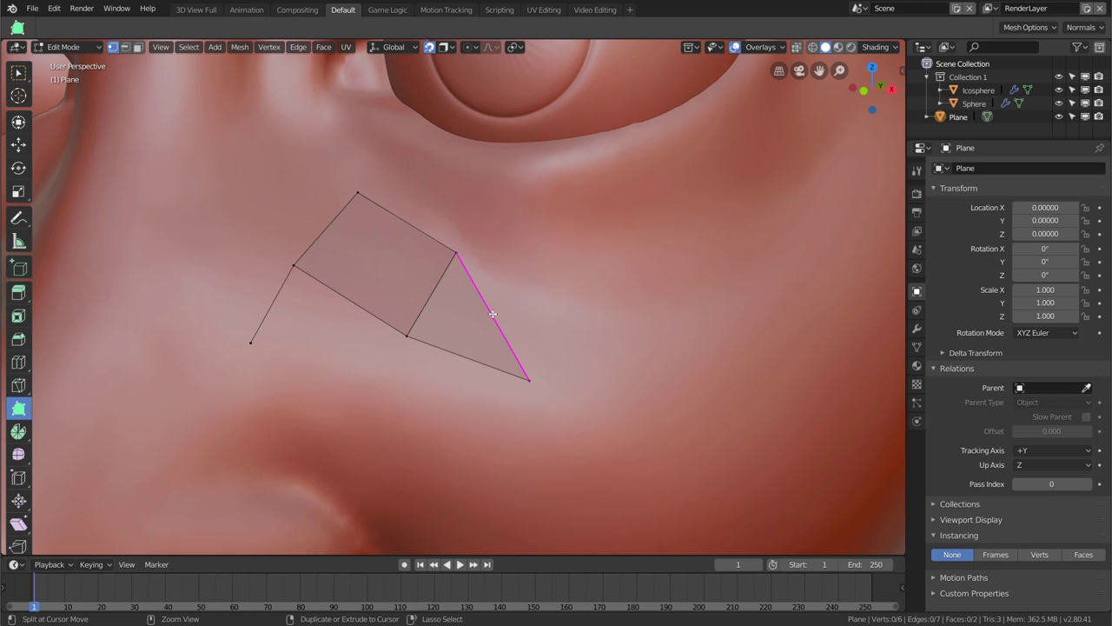
Turn the triangle into a quad and extend a row of quads rightward under the eye
left_click_drag(492, 314, 545, 279, "ctrl")
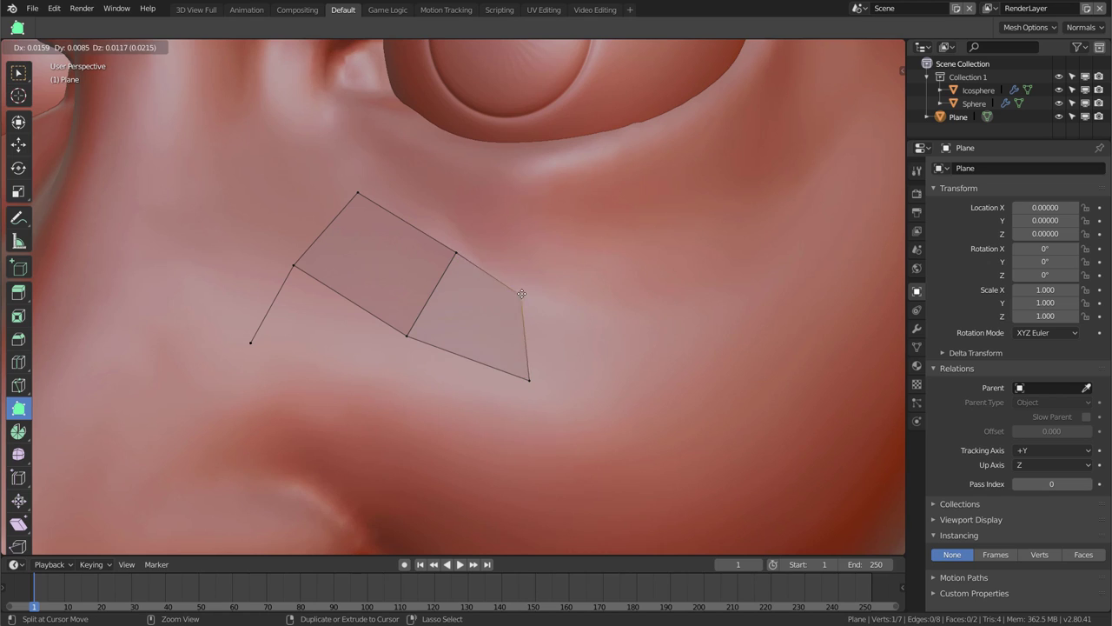
left_click_drag(546, 278, 559, 278, "ctrl")
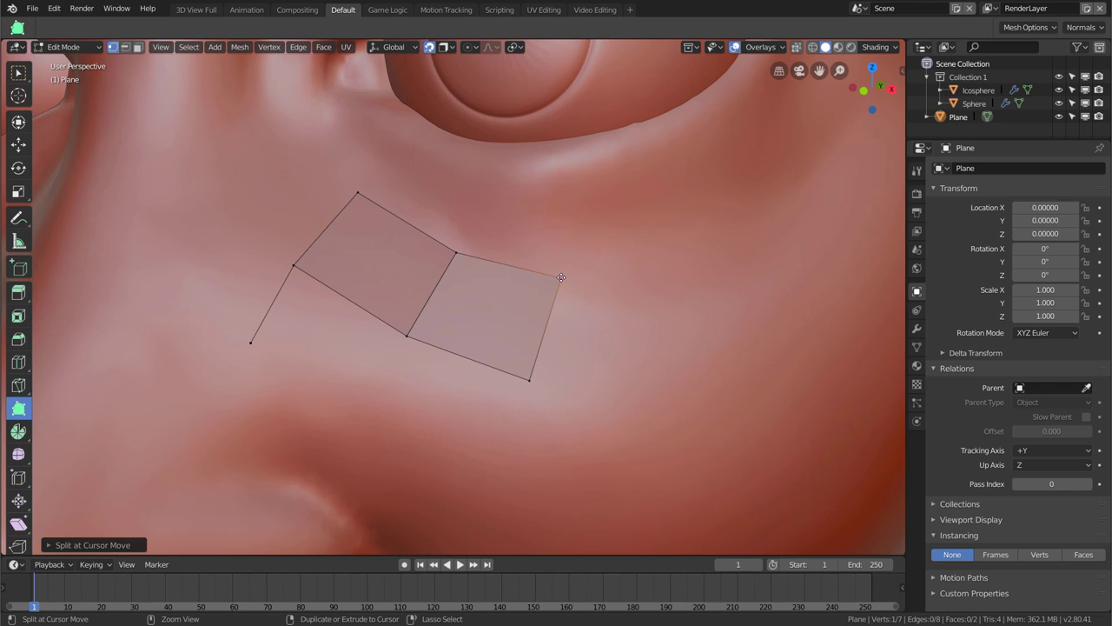
left_click(573, 307, "shift")
middle_click_drag(596, 325, 474, 308)
left_click_drag(395, 286, 525, 336)
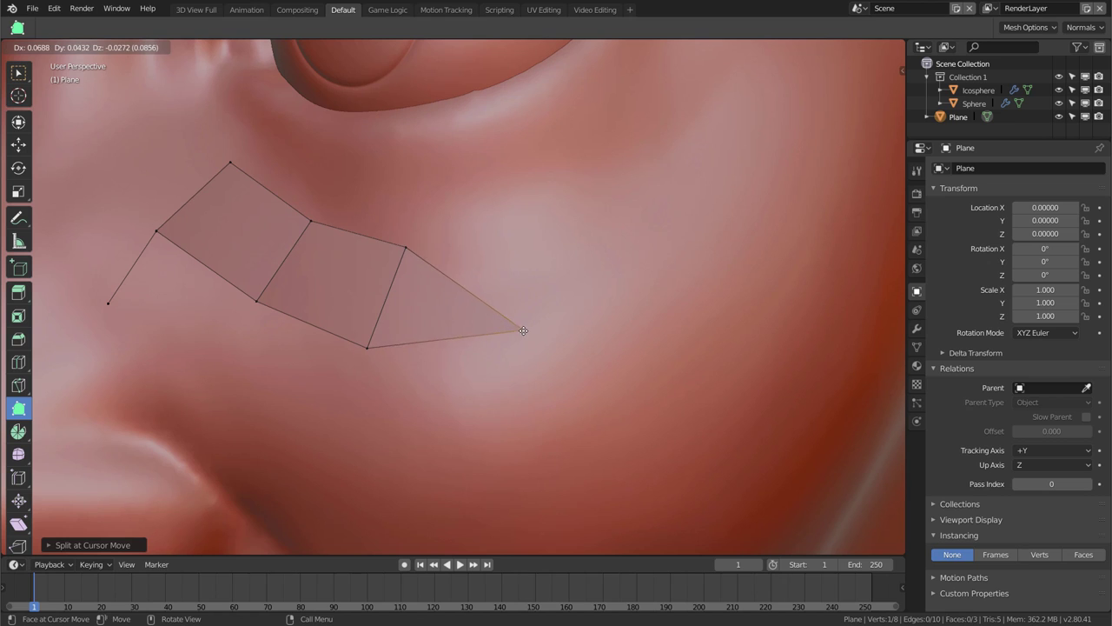
left_click_drag(463, 288, 505, 231, "ctrl")
left_click_drag(515, 284, 639, 273)
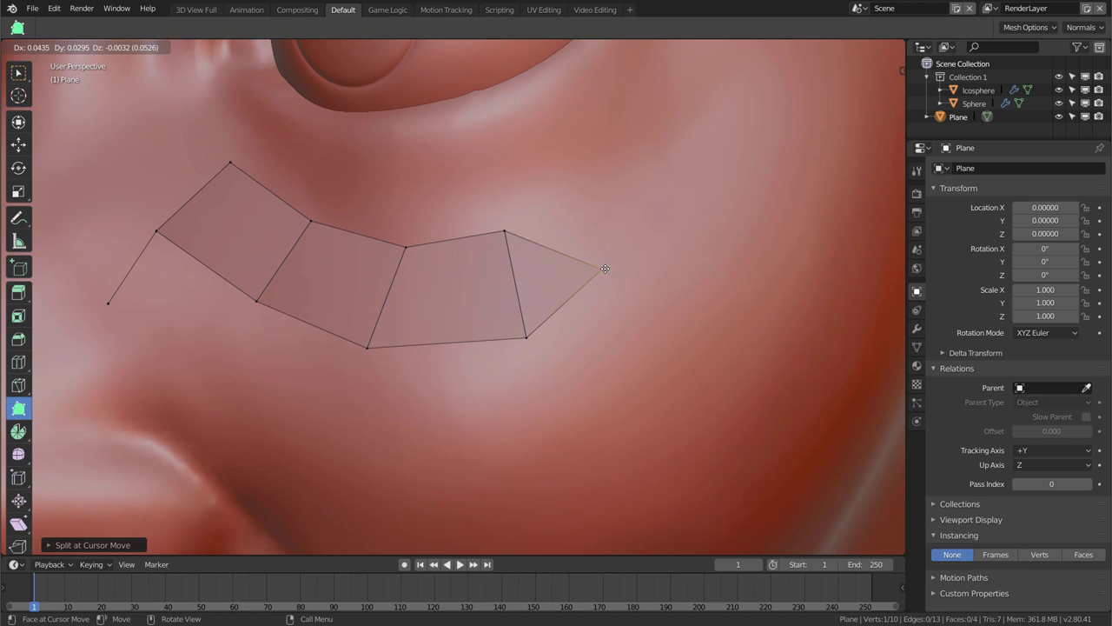
left_click_drag(586, 248, 589, 197, "ctrl")
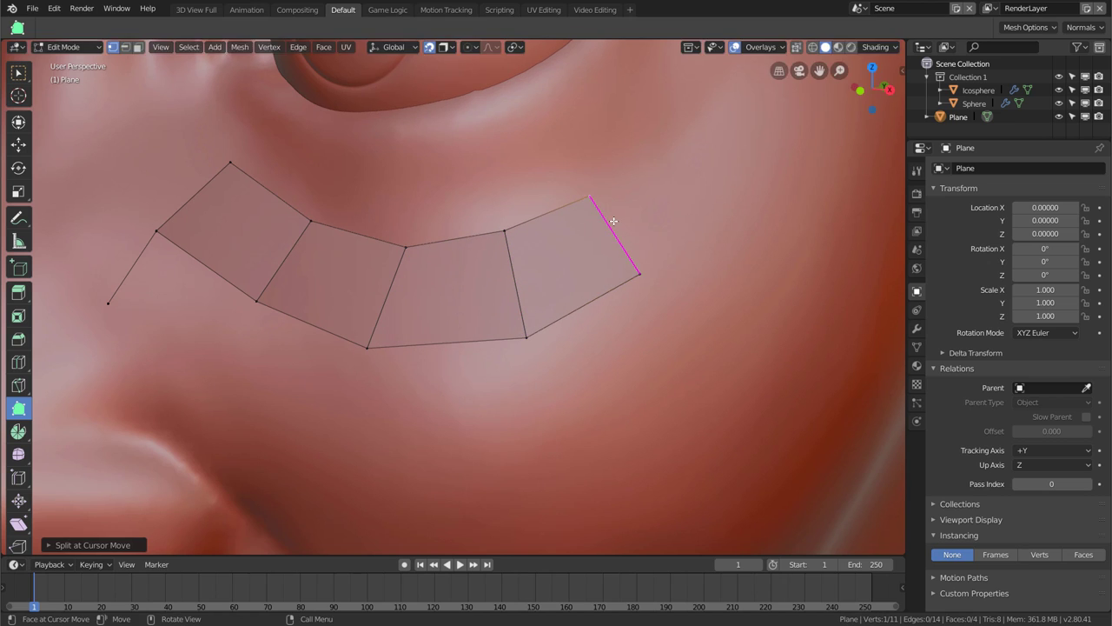
left_click_drag(615, 236, 693, 202)
left_click_drag(647, 230, 669, 153, "ctrl")
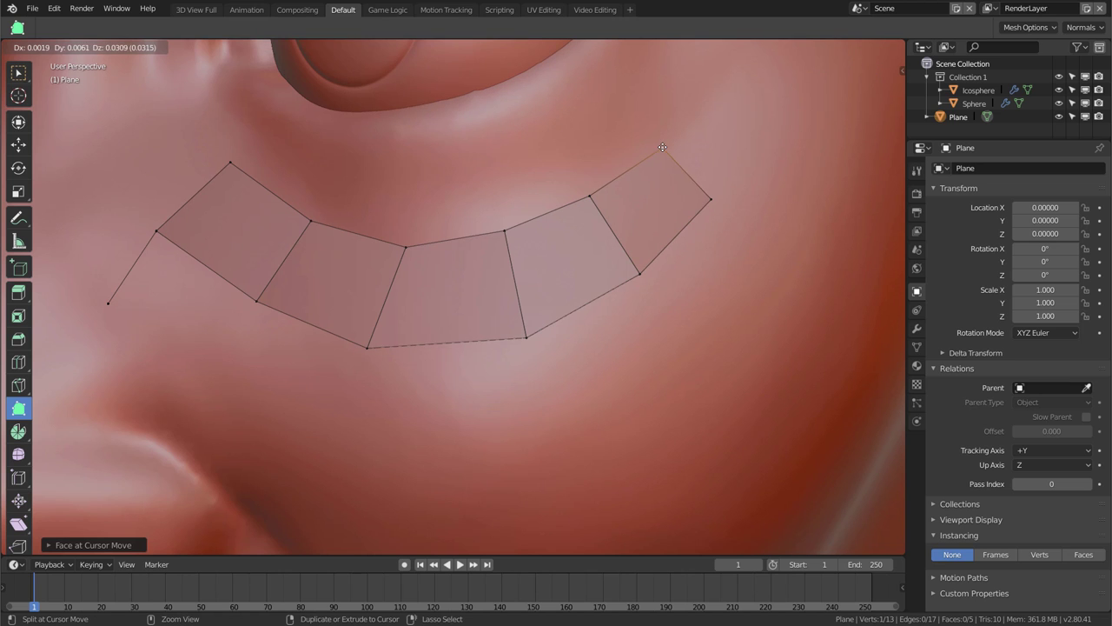
Build a second row of quads up along the lower eyelid
mouse_move(670, 156)
middle_mouse_down()
mouse_move(702, 175)
mouse_move(651, 246)
middle_mouse_up()
scroll(650, 246, "up", 2)
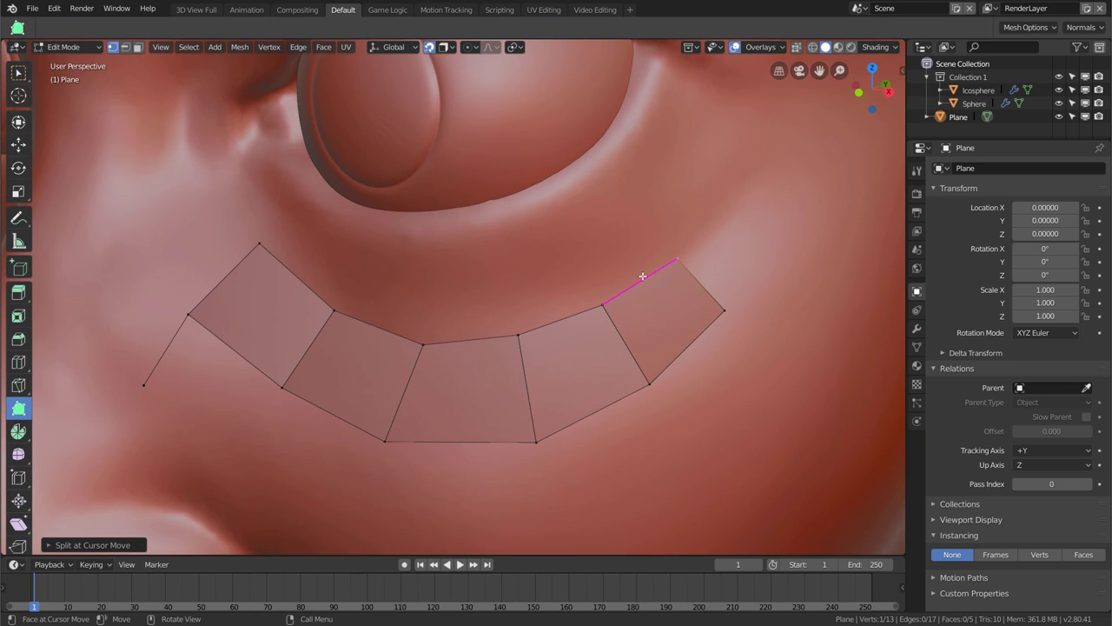
left_click(636, 272)
left_click_drag(636, 272, 623, 158)
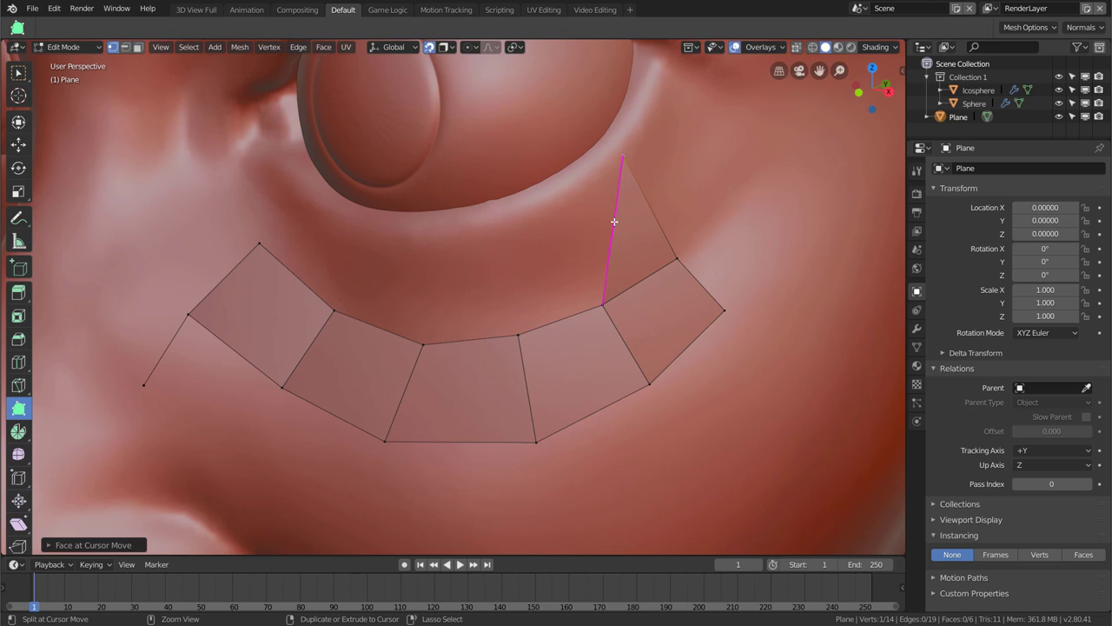
left_click_drag(616, 223, 560, 203, "ctrl")
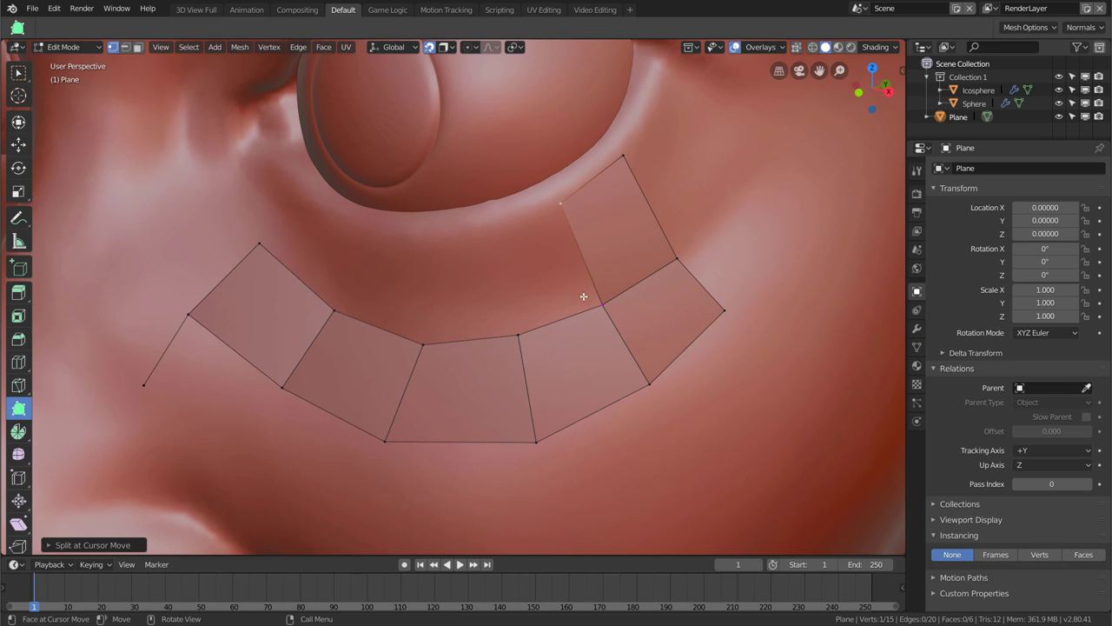
scroll(589, 302, "up", 1)
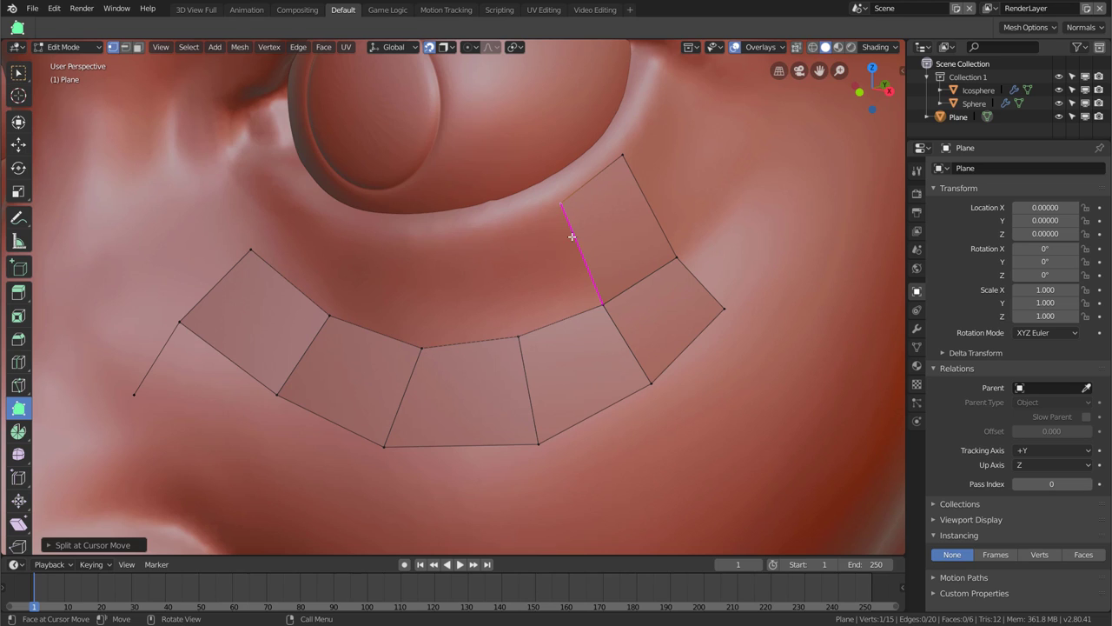
left_click_drag(592, 302, 492, 228, "ctrl")
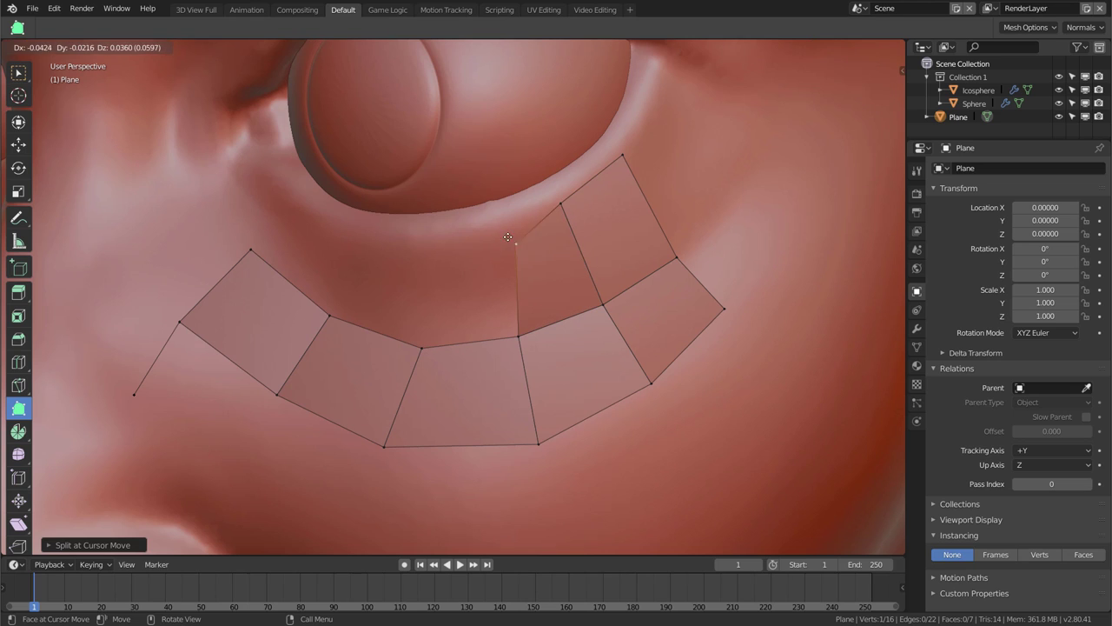
left_click_drag(509, 336, 496, 318, "ctrl")
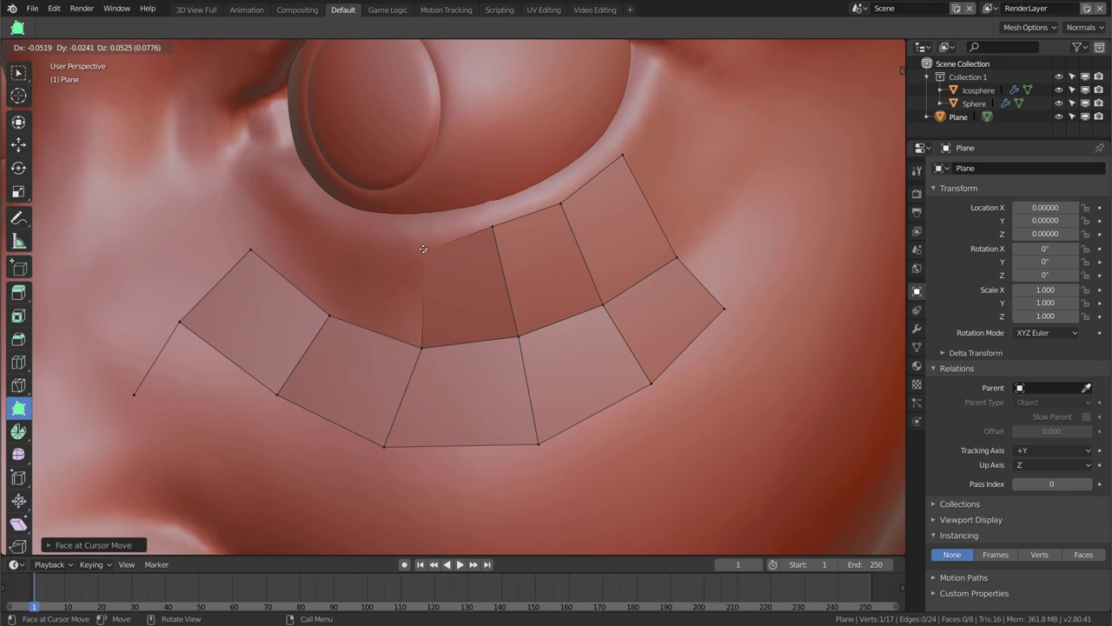
middle_click_drag(497, 318, 474, 294)
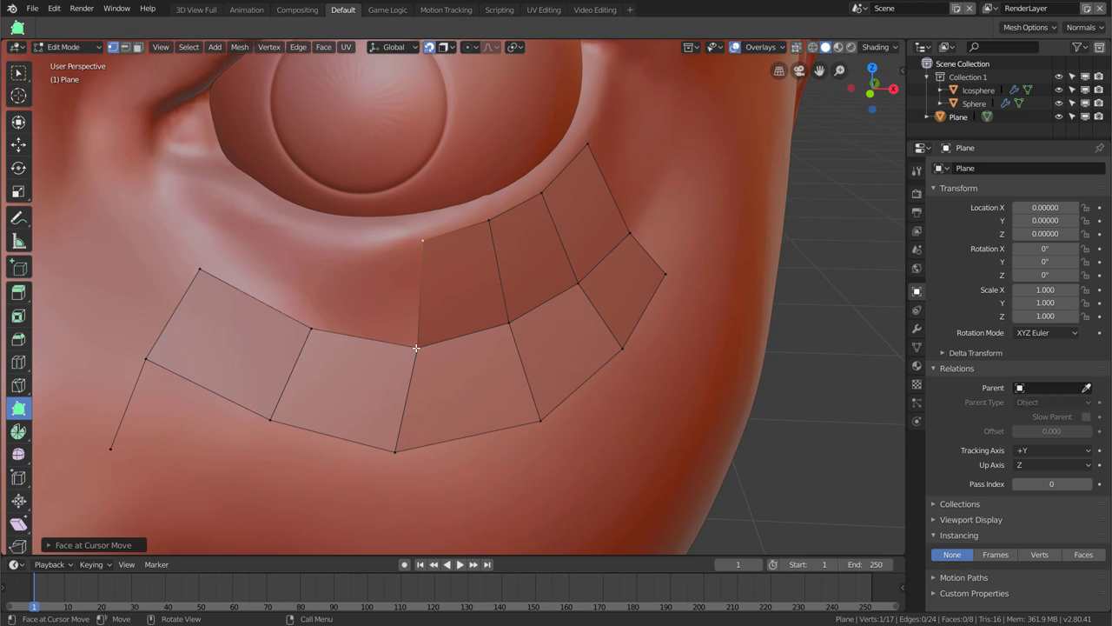
mouse_move(365, 287)
left_mouse_down("ctrl")
mouse_move(314, 306)
mouse_move(237, 220)
left_mouse_up("ctrl")
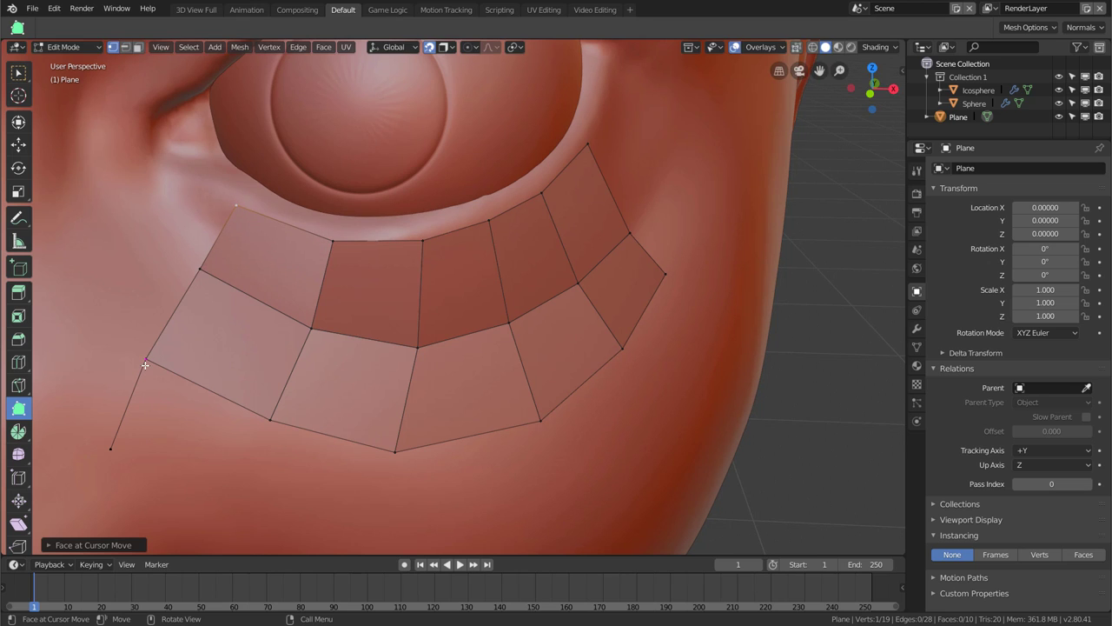
Fill a triangle from the left edge to the corner vertex, undoing misplaced faces
left_click_drag(144, 368, 192, 474)
key("ctrl+z")
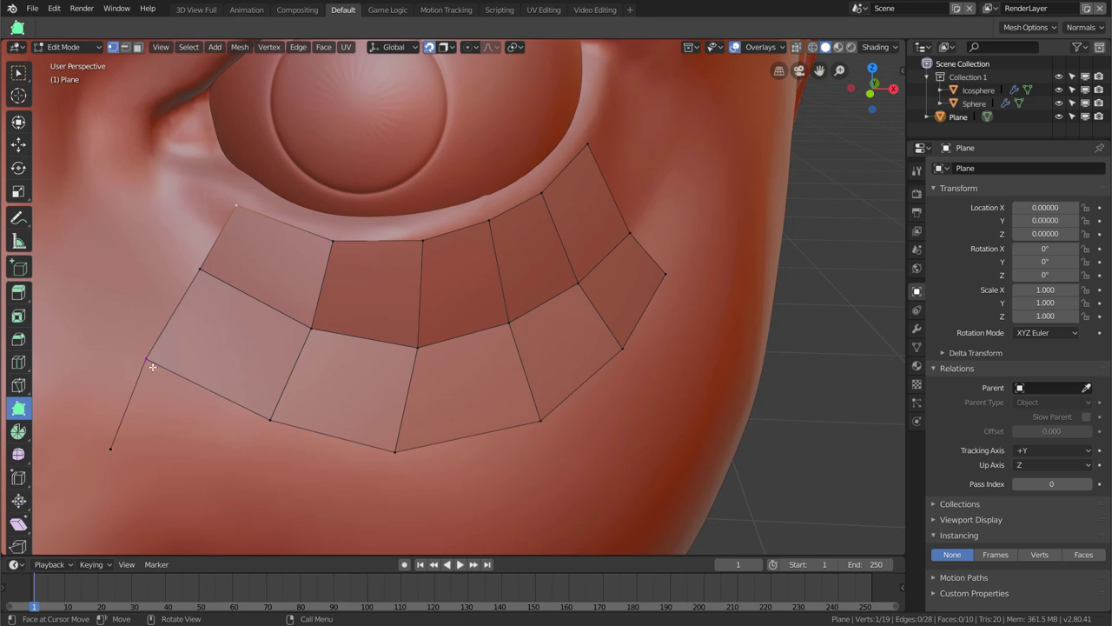
left_click_drag(144, 363, 174, 441)
key("ctrl+z")
middle_click_drag(175, 441, 174, 324)
left_click_drag(174, 324, 208, 395)
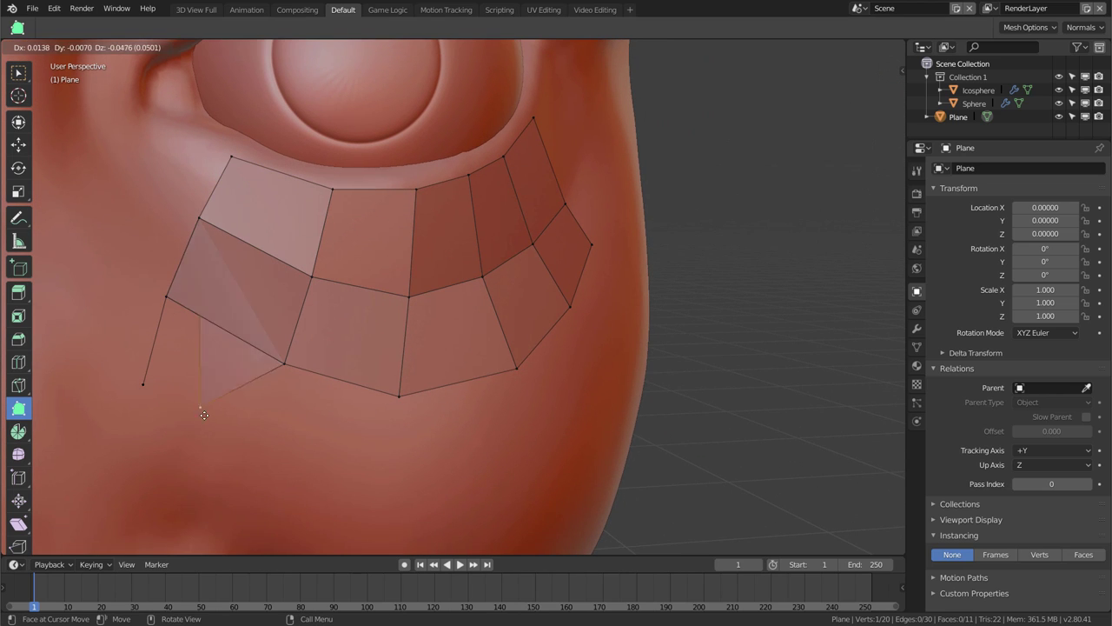
key("ctrl+z")
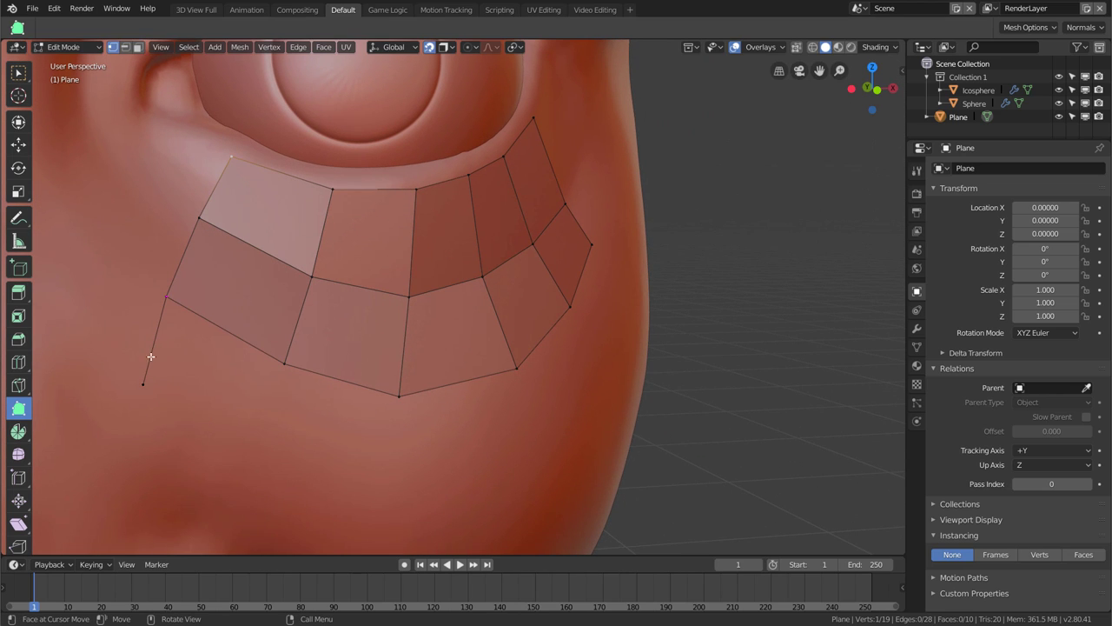
middle_click_drag(285, 343, 293, 345)
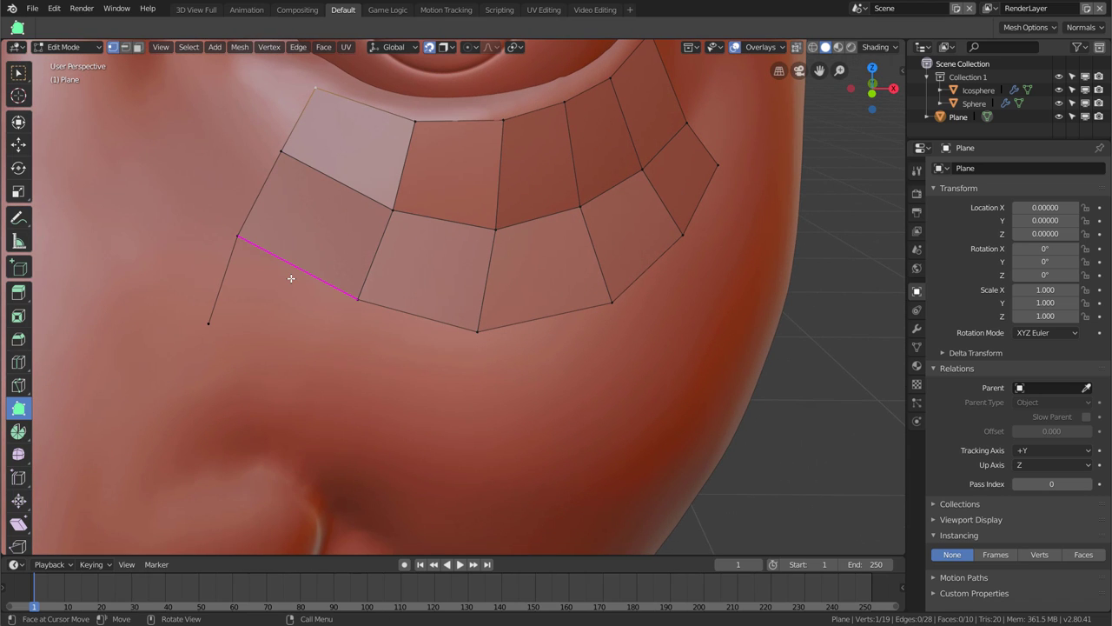
mouse_move(290, 278)
left_mouse_down()
mouse_move(208, 324)
mouse_move(322, 379)
left_mouse_up()
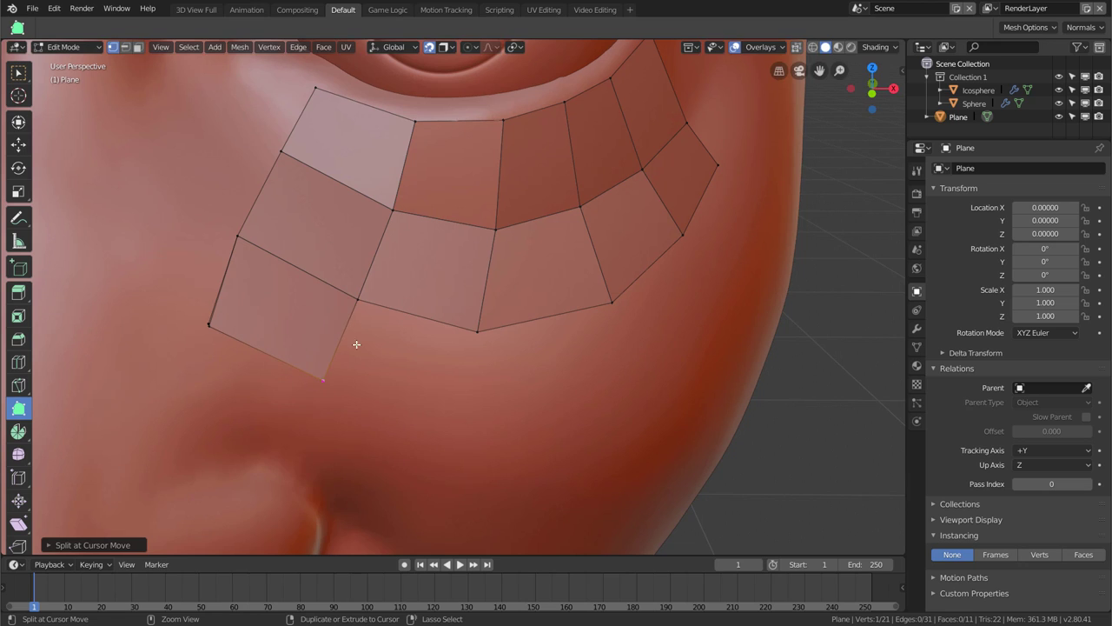
Extrude quads below the lower row and up around the outer eye corner
left_click_drag(363, 310, 472, 410)
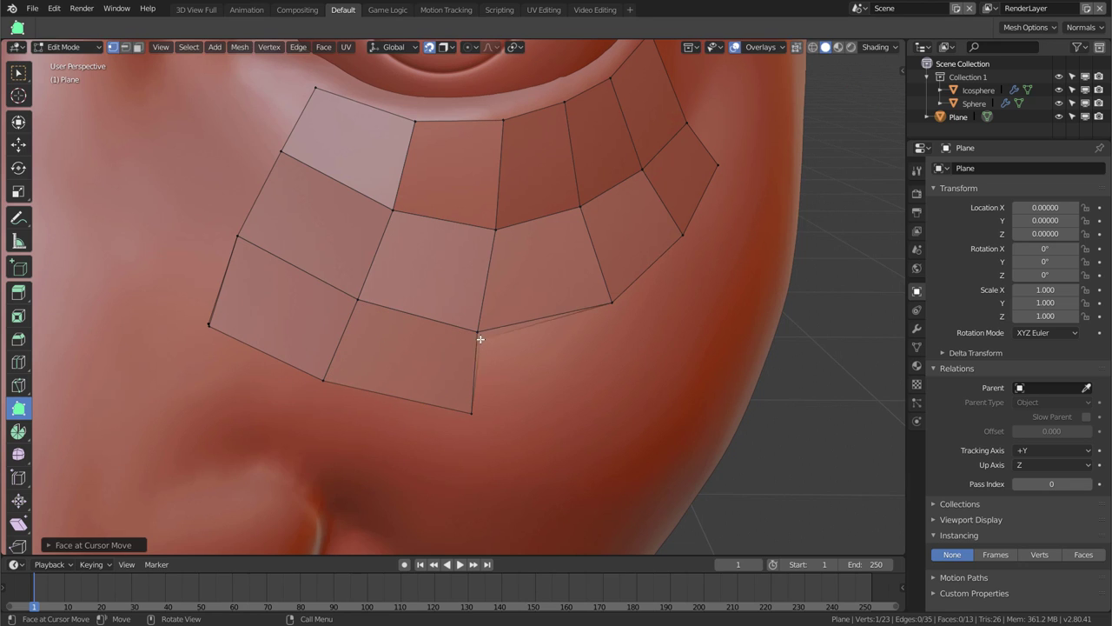
left_click_drag(482, 330, 631, 405)
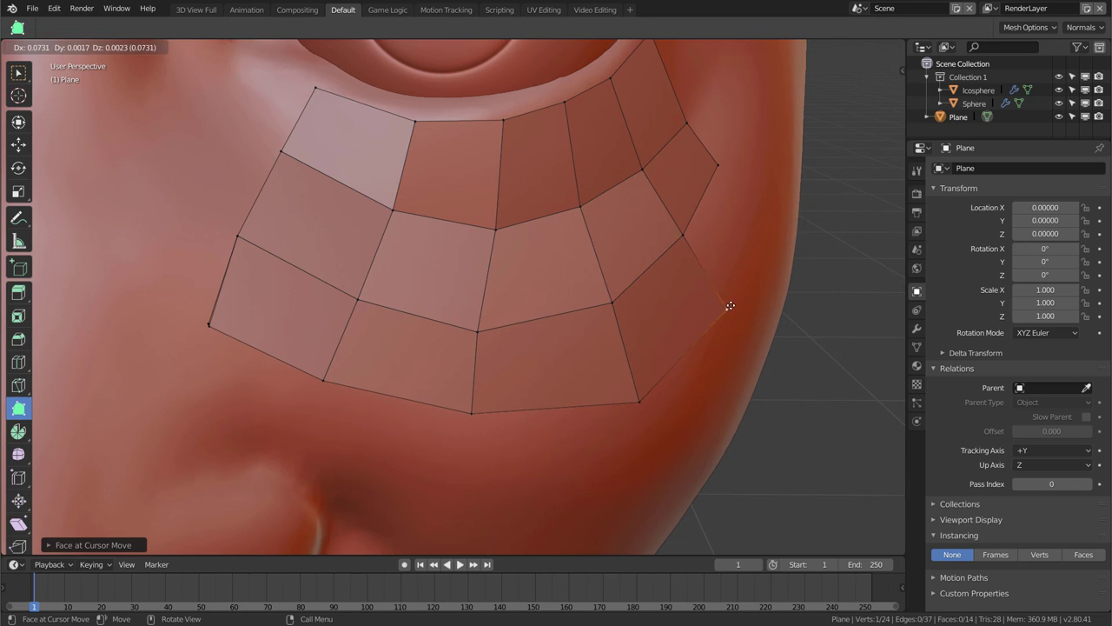
left_click_drag(728, 304, 724, 300)
middle_click_drag(724, 300, 673, 238)
left_click_drag(667, 230, 792, 211)
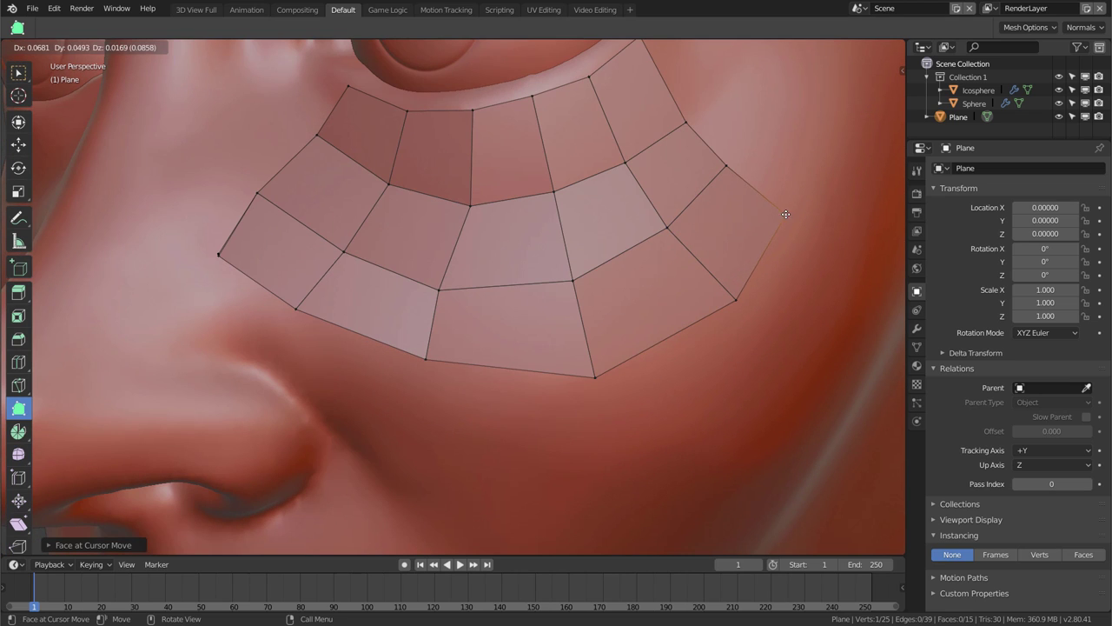
mouse_move(733, 218)
middle_mouse_down()
mouse_move(557, 313)
mouse_move(583, 291)
middle_mouse_up()
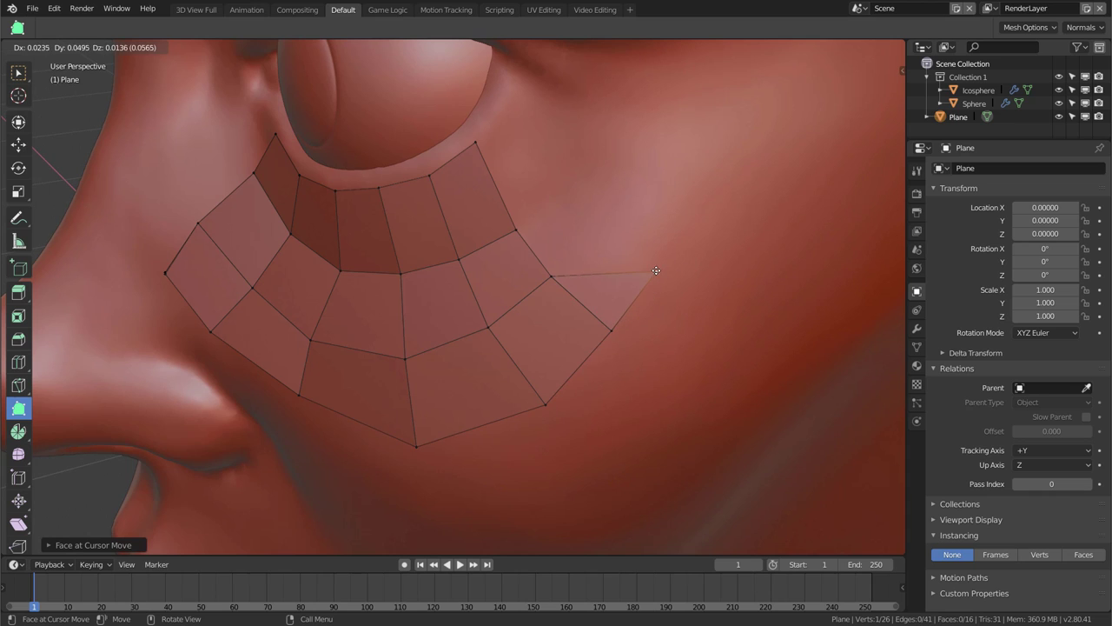
left_click(656, 270)
mouse_move(614, 266)
left_mouse_down()
mouse_move(609, 219)
mouse_move(512, 104)
left_mouse_up()
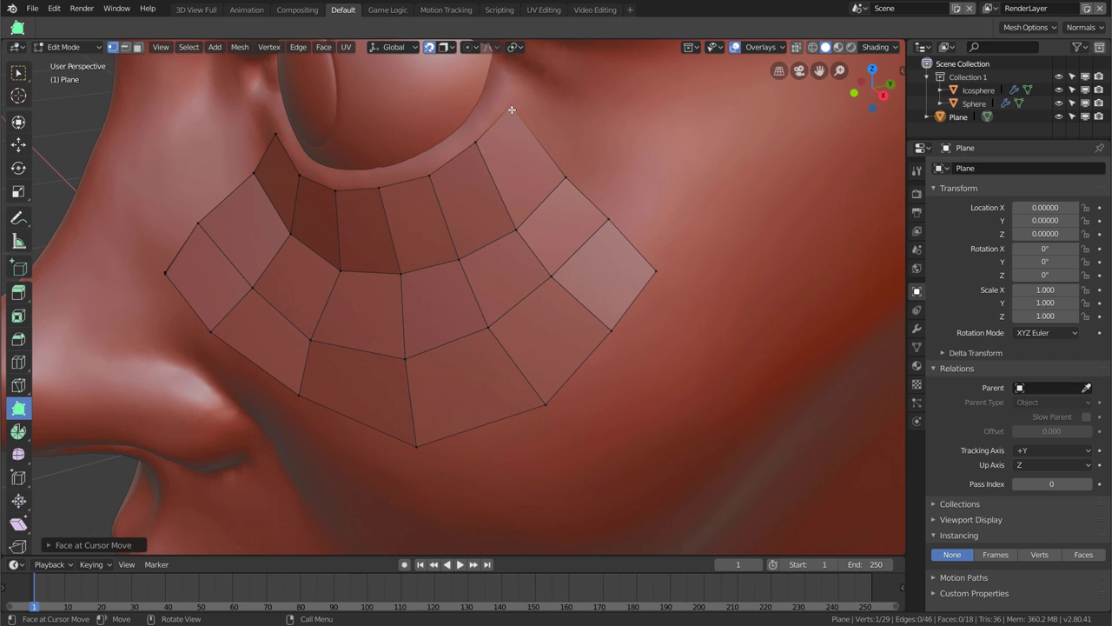
mouse_move(510, 112)
middle_mouse_down()
mouse_move(409, 269)
mouse_move(461, 263)
middle_mouse_up()
Add a Ctrl+R loop cut lengthwise through the under-eye row of quads
key("ctrl+r")
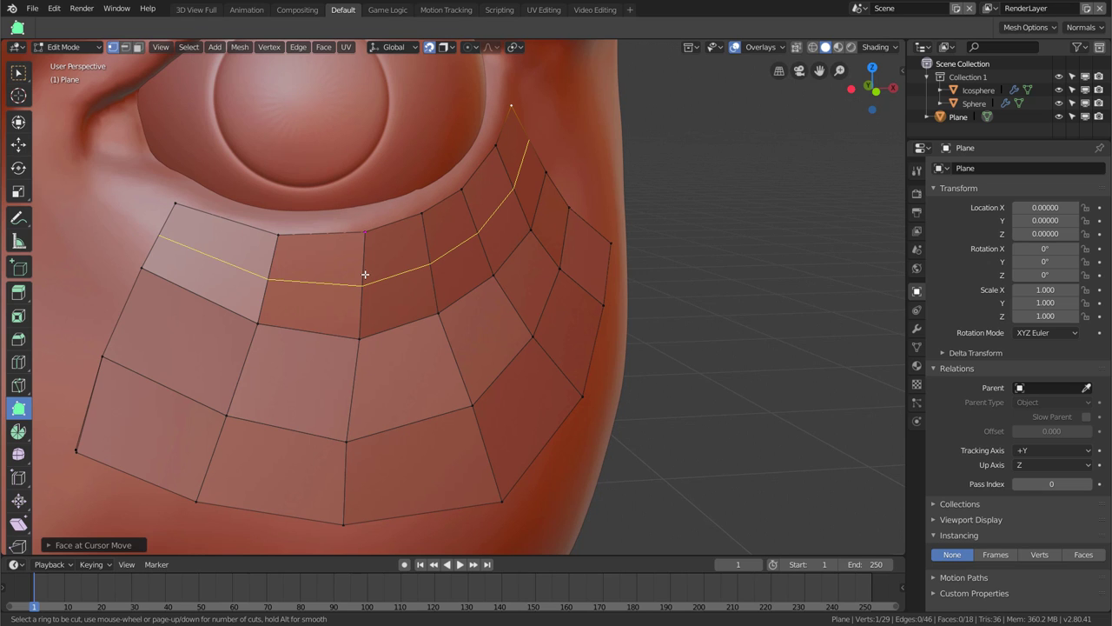
left_click(365, 274)
left_click(365, 274)
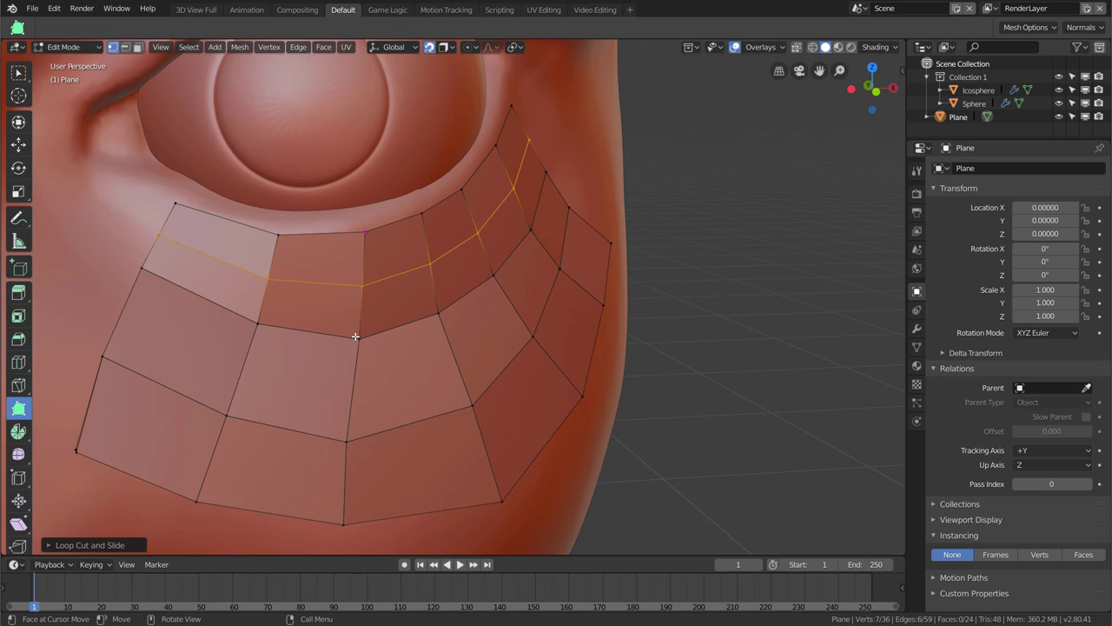
mouse_move(355, 337)
middle_mouse_down()
mouse_move(336, 355)
mouse_move(380, 340)
middle_mouse_up()
scroll(325, 362, "up", 1)
scroll(227, 338, "up", 2)
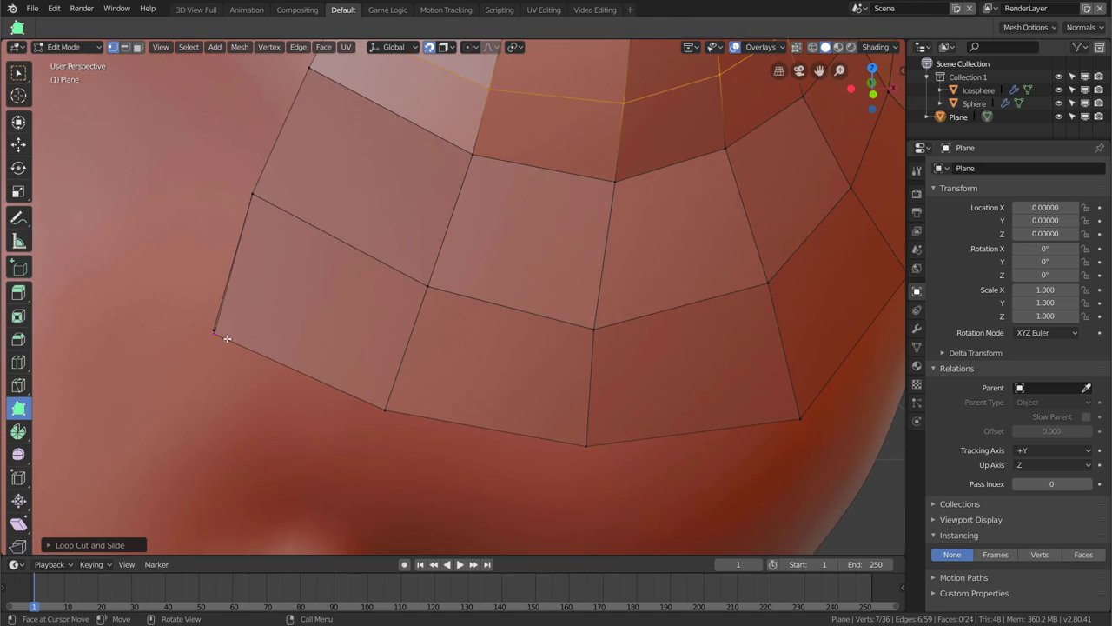
scroll(227, 338, "up", 3)
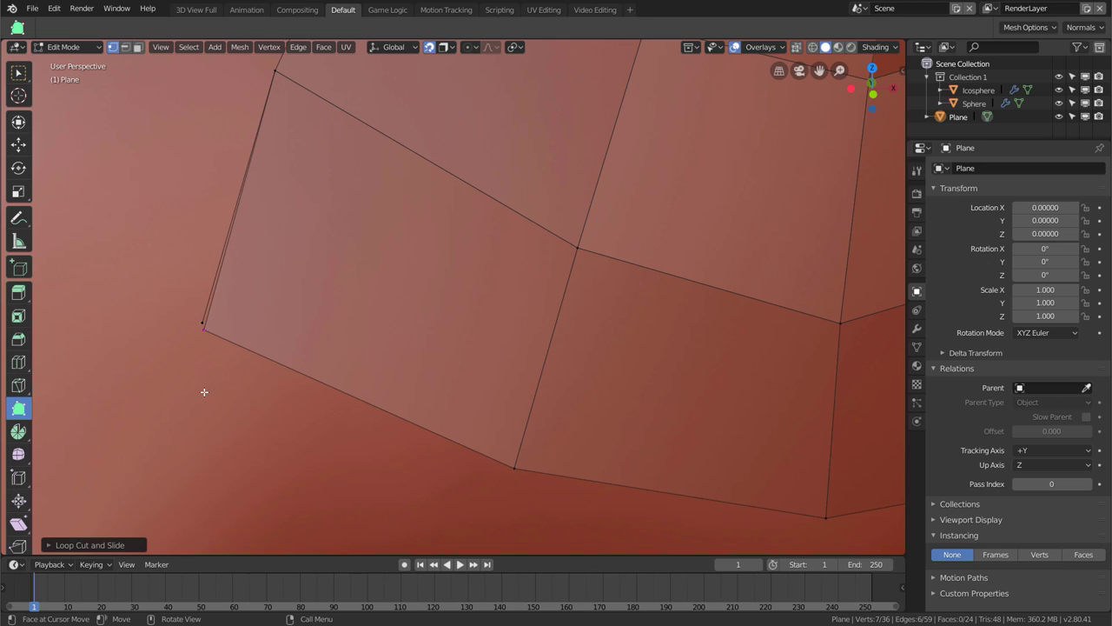
Try merging the two lower-left corner vertices, undoing the At Center and At Last results
left_click(200, 321)
left_click(204, 332, "shift")
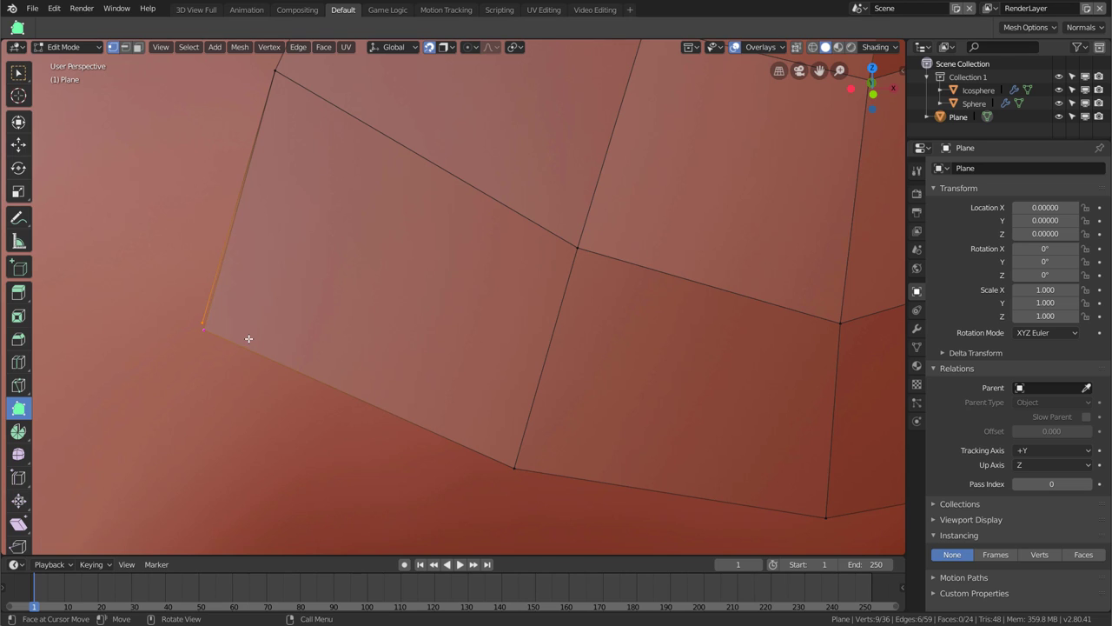
key("alt+m")
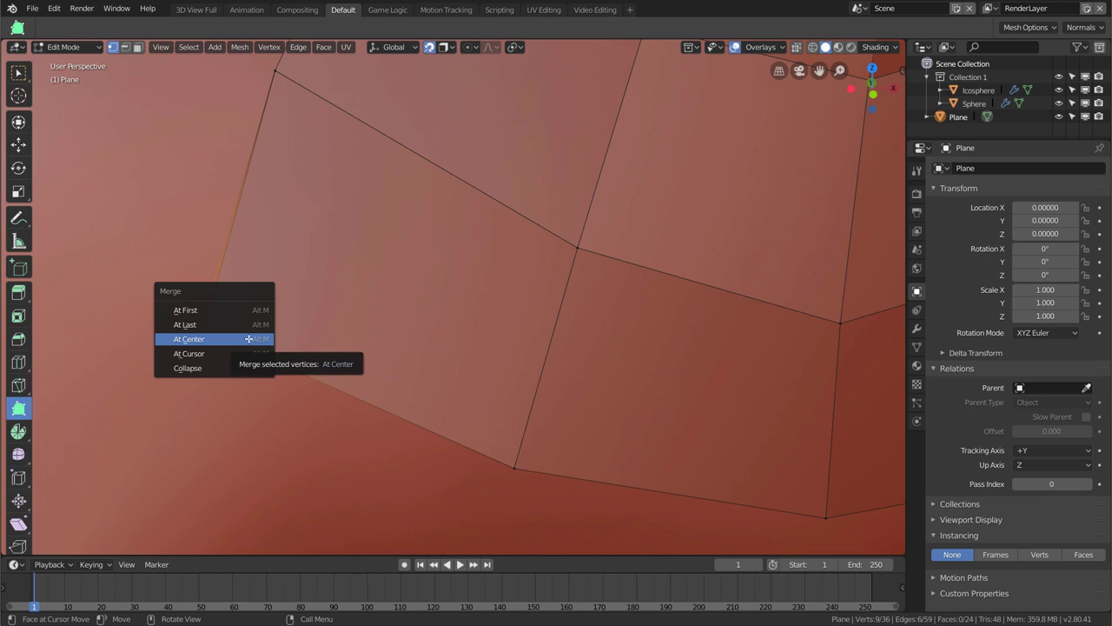
left_click(249, 338)
key("ctrl+z")
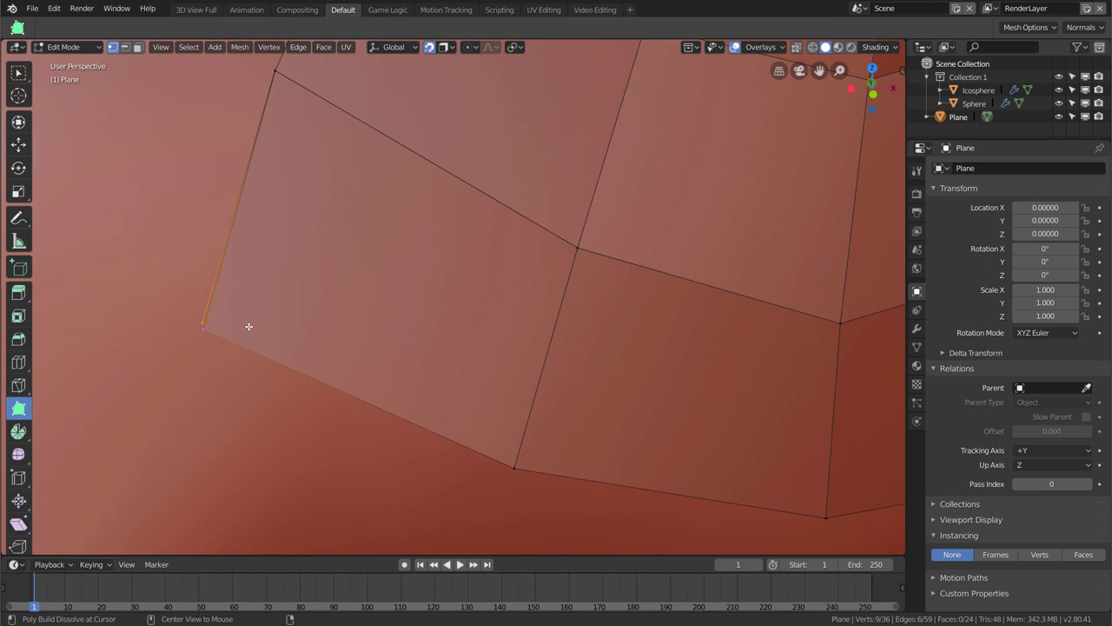
key("alt+m")
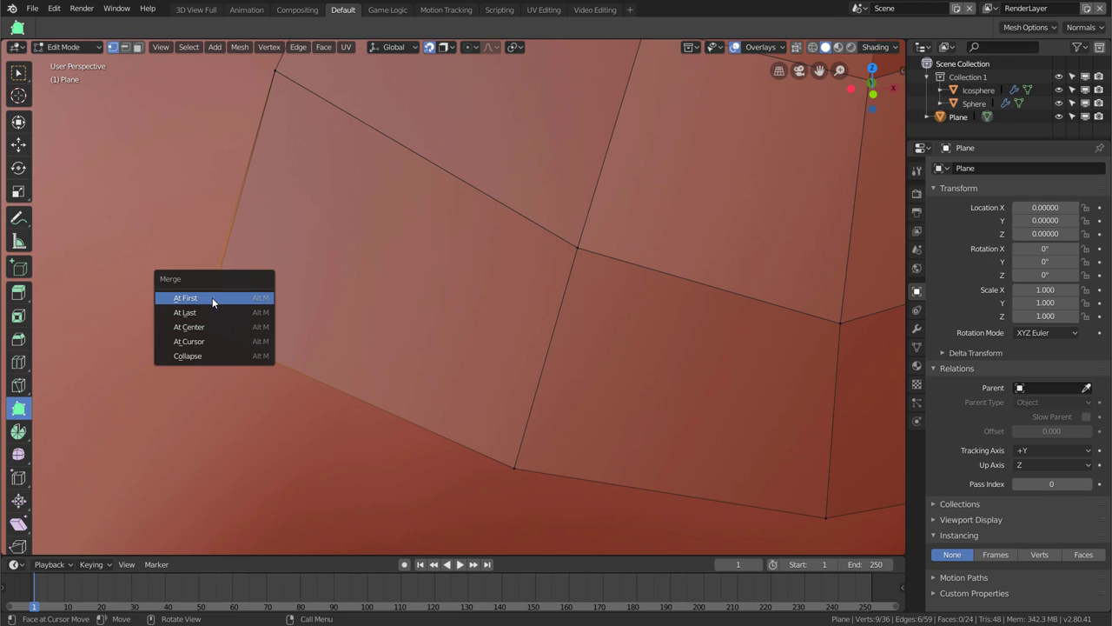
left_click(209, 309)
key("ctrl+z")
Merge the two overlapping corner vertices at the last selected vertex
scroll(245, 331, "down", 5)
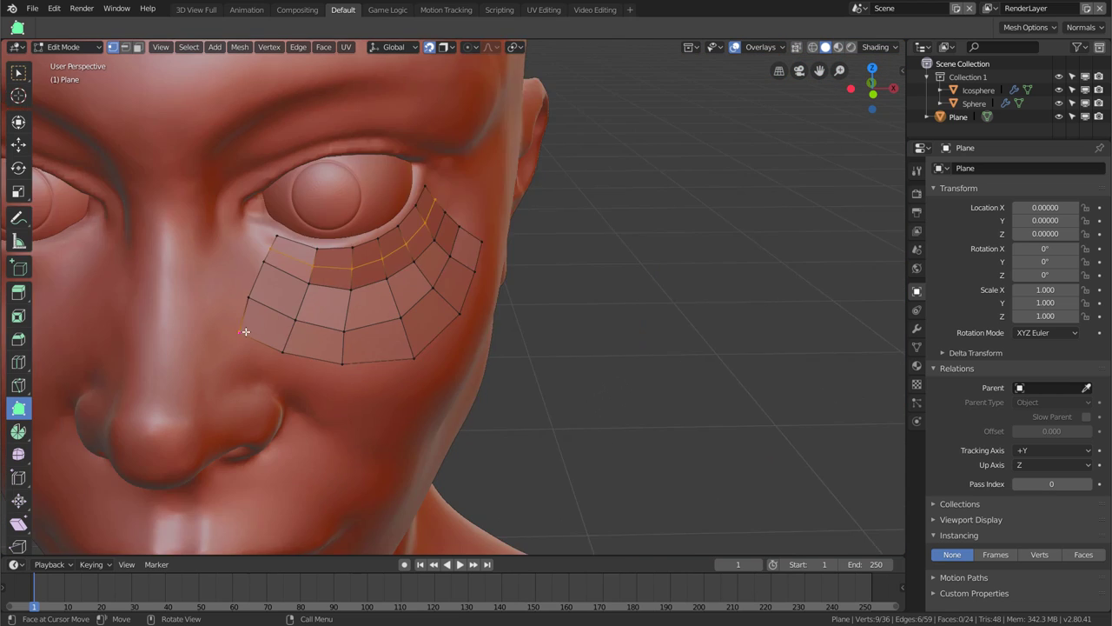
scroll(245, 331, "up", 2)
scroll(290, 292, "up", 2)
key("alt+a")
scroll(204, 357, "up", 2)
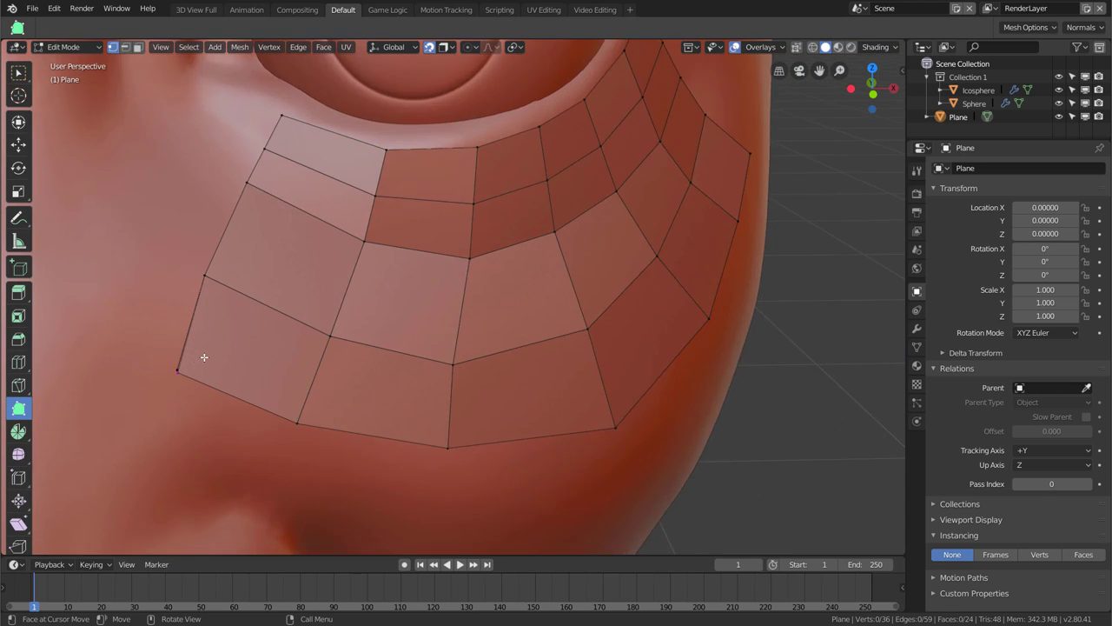
scroll(204, 358, "up", 2)
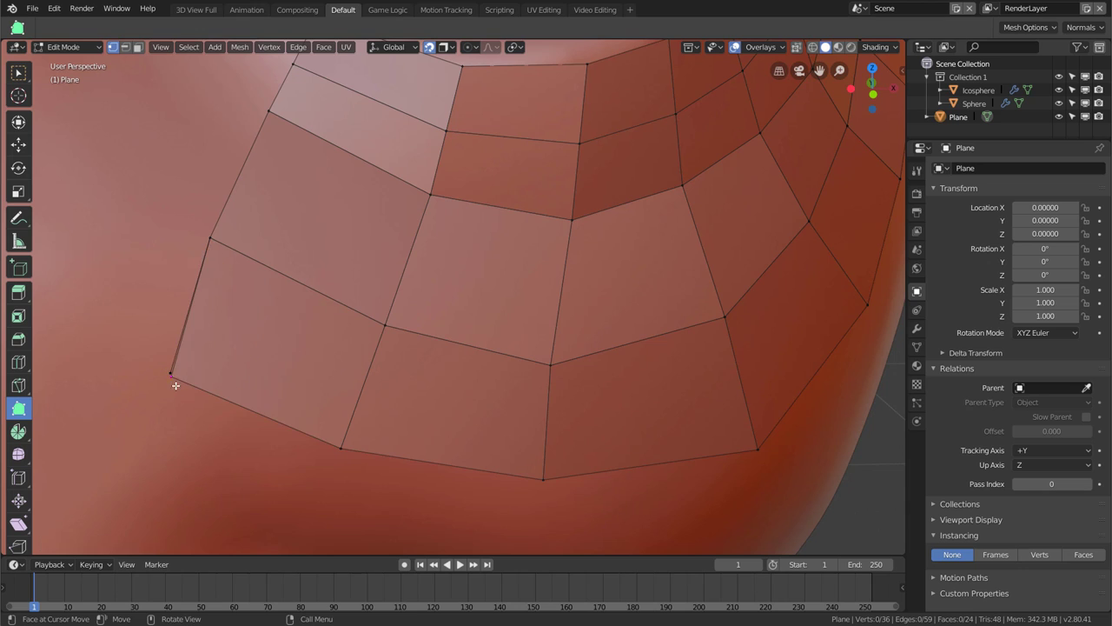
scroll(169, 371, "up", 3)
left_click(185, 359)
left_click(185, 359, "shift")
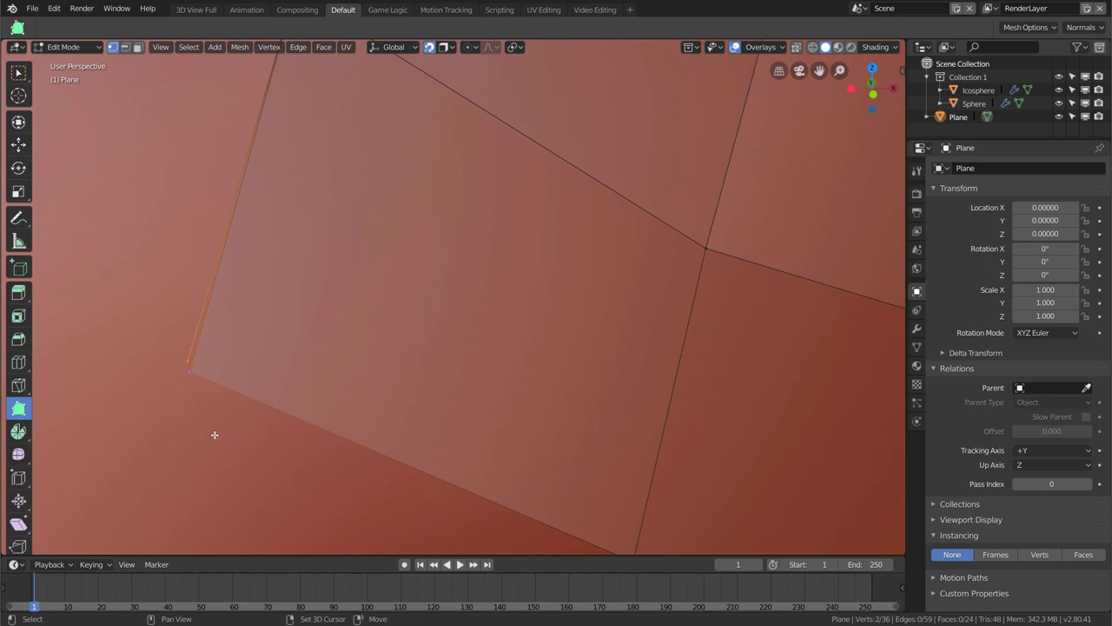
key("alt+m")
left_click(243, 367)
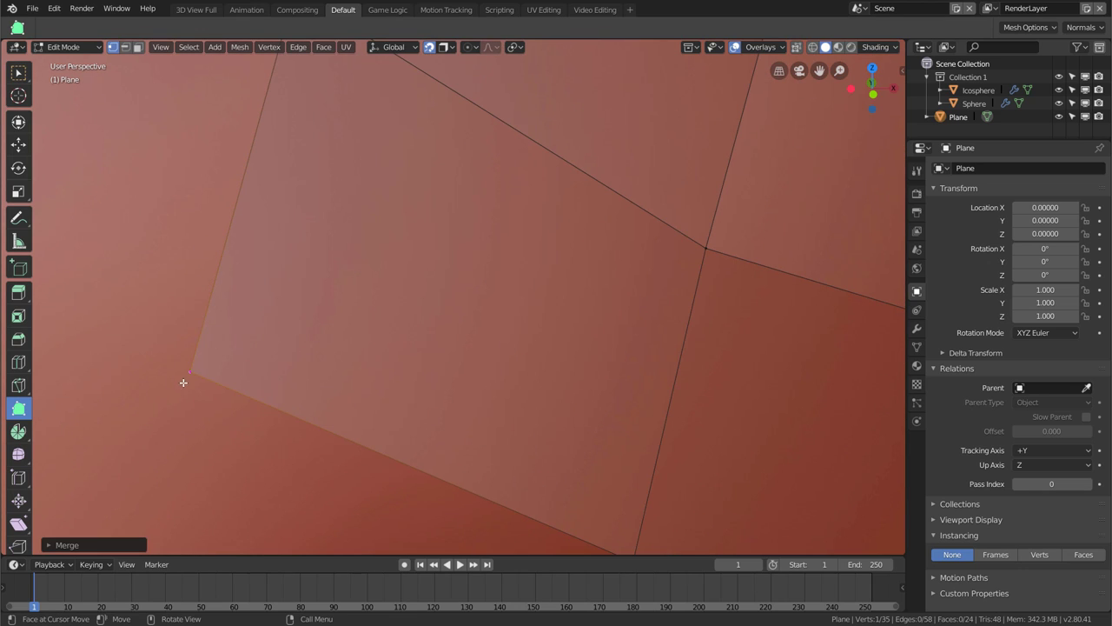
scroll(203, 400, "down", 3)
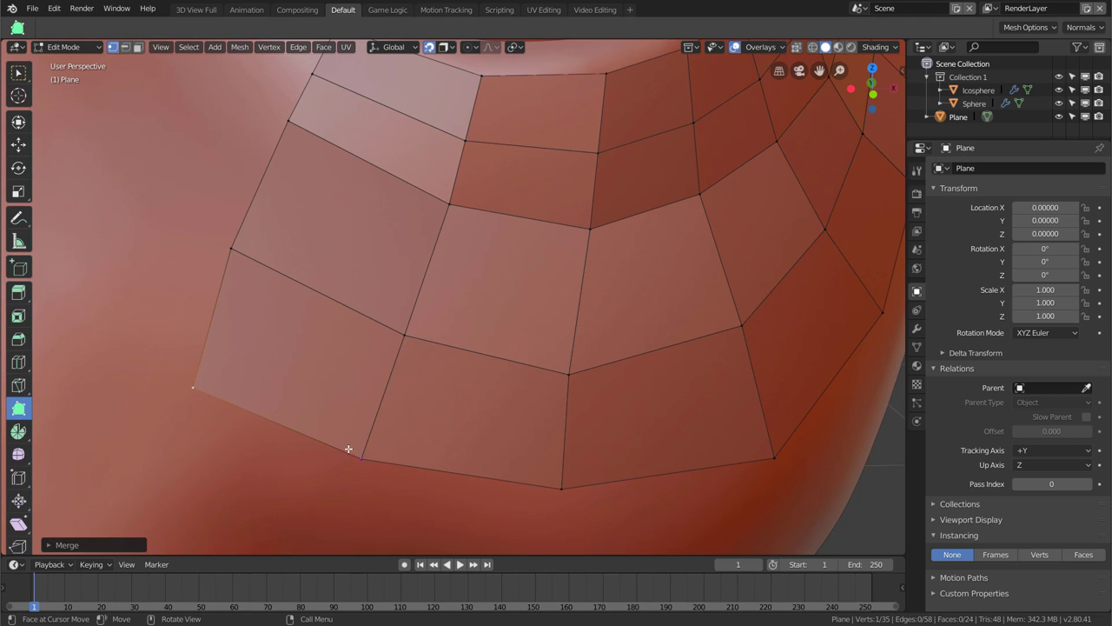
Nudge a vertex to even out the under-eye faces
left_click(405, 334, "shift")
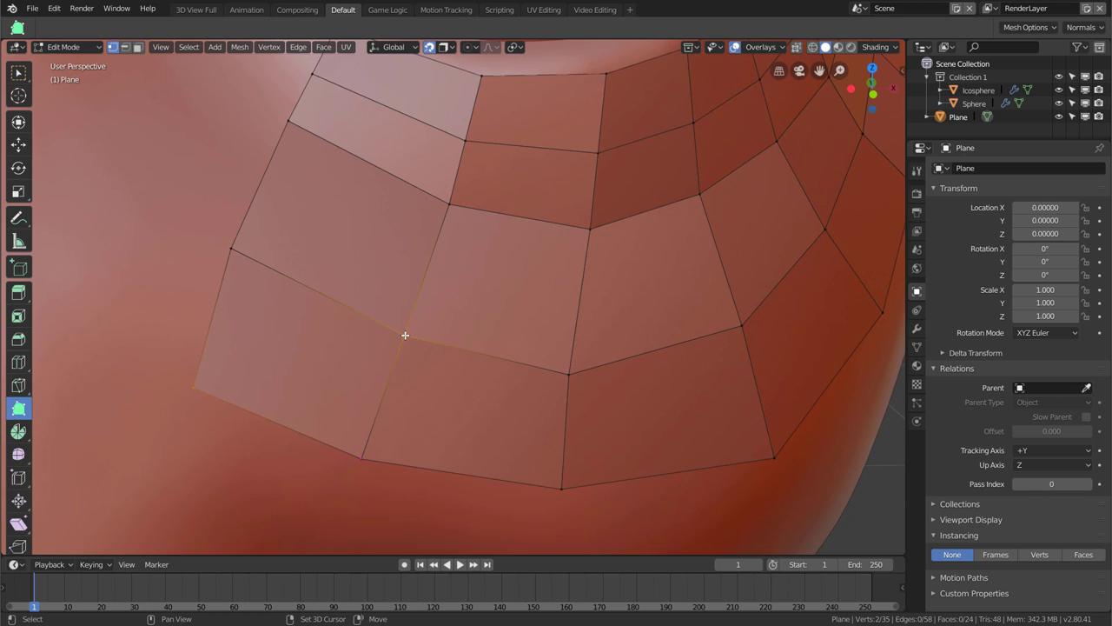
key("alt+a")
left_click_drag(434, 358, 435, 361)
scroll(591, 281, "down", 2)
mouse_move(590, 280)
middle_mouse_down()
mouse_move(417, 422)
mouse_move(392, 399)
mouse_move(441, 367)
middle_mouse_up()
scroll(392, 399, "down", 2)
scroll(392, 399, "down", 2)
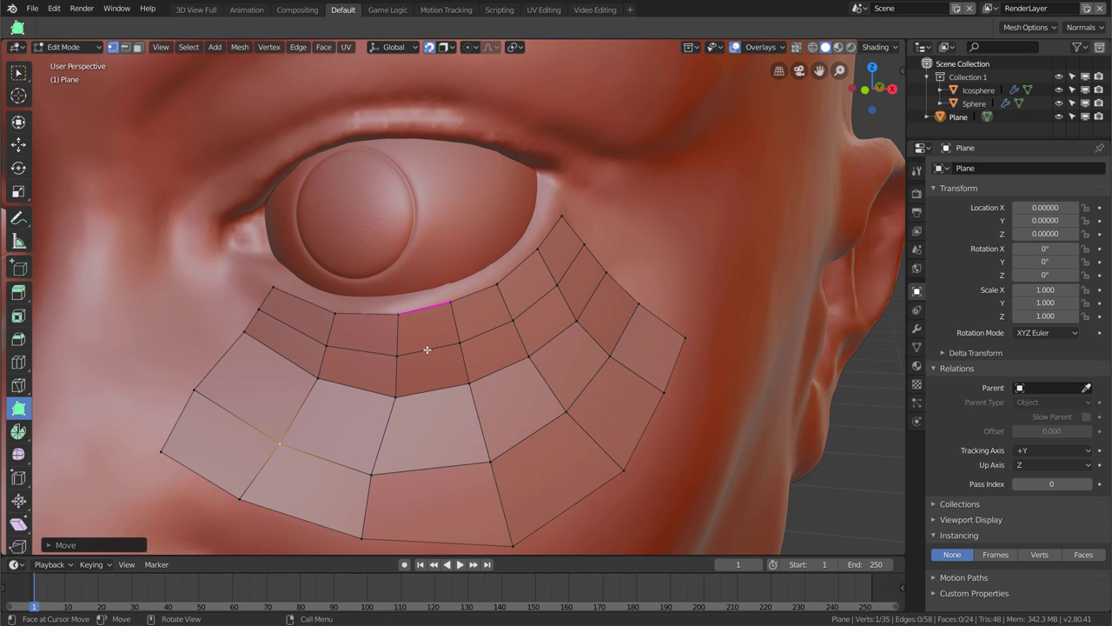
Move the inner edge loop closer to the lower lid and add a face at the inner end
left_click(285, 324, "alt")
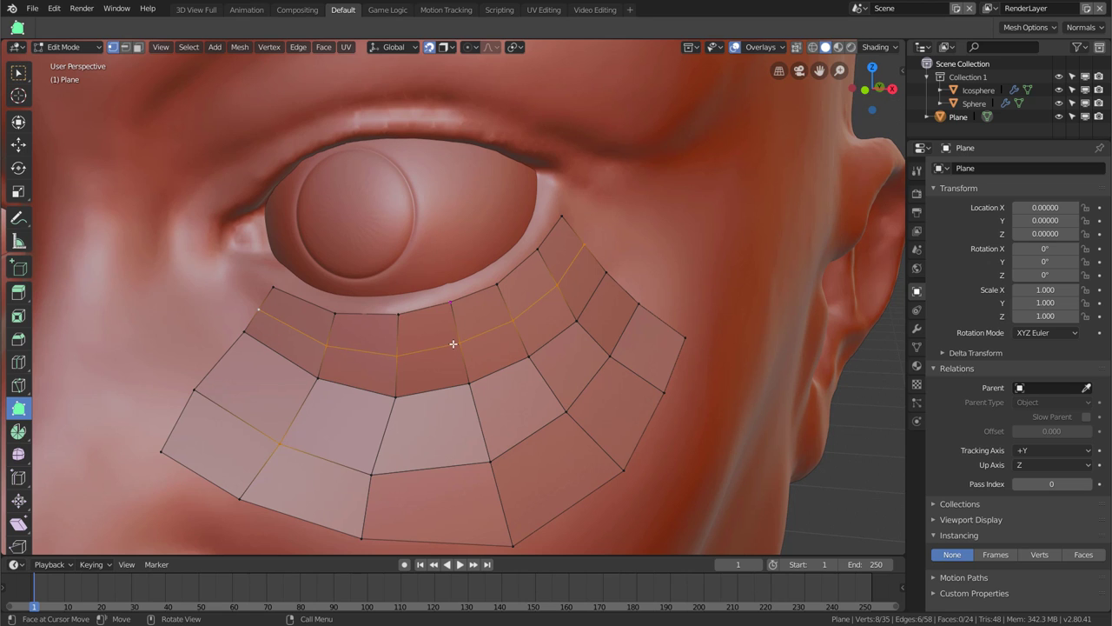
middle_click_drag(467, 351, 485, 352)
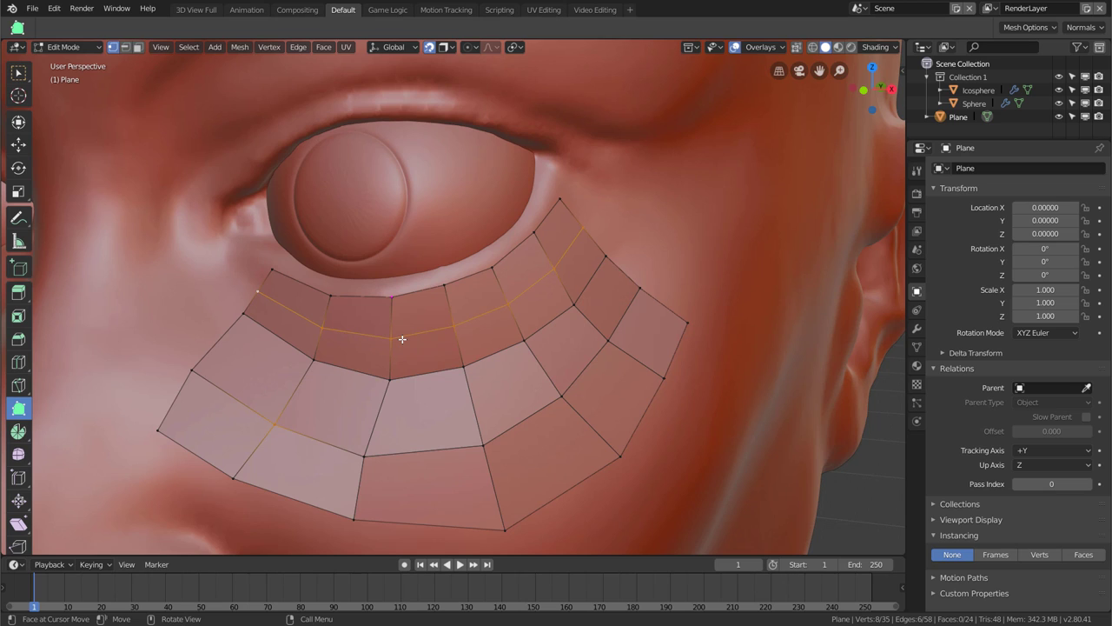
key("g")
left_click(451, 377)
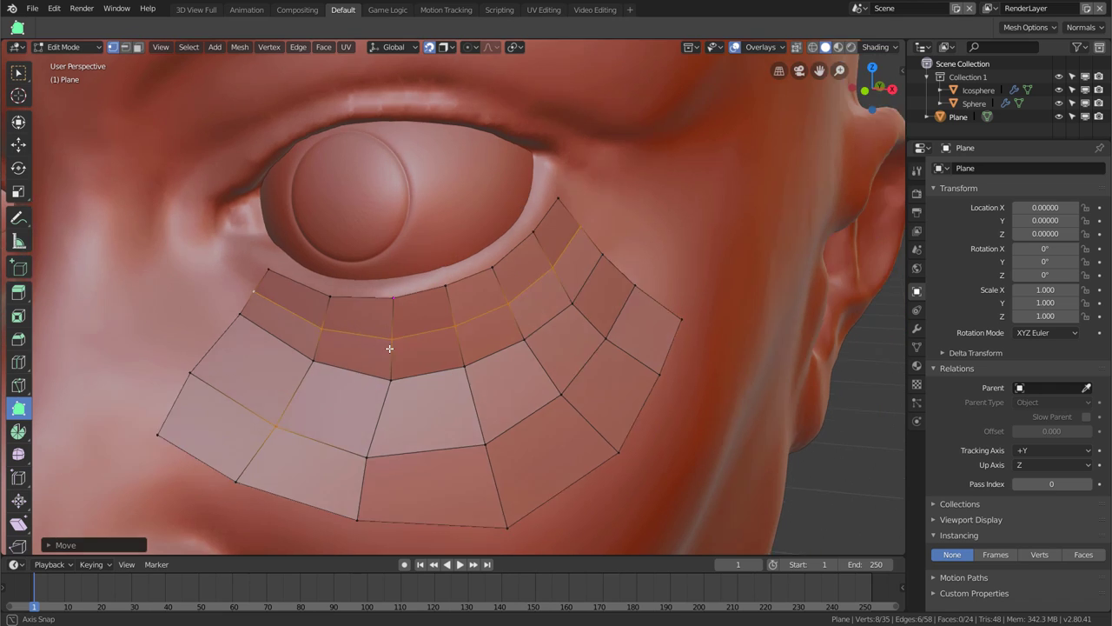
mouse_move(385, 348)
middle_mouse_down()
mouse_move(442, 362)
mouse_move(296, 308)
middle_mouse_up()
mouse_move(259, 308)
left_mouse_down("ctrl")
mouse_move(213, 282)
mouse_move(203, 310)
mouse_move(246, 326)
mouse_move(193, 337)
mouse_move(171, 435)
left_mouse_up("ctrl")
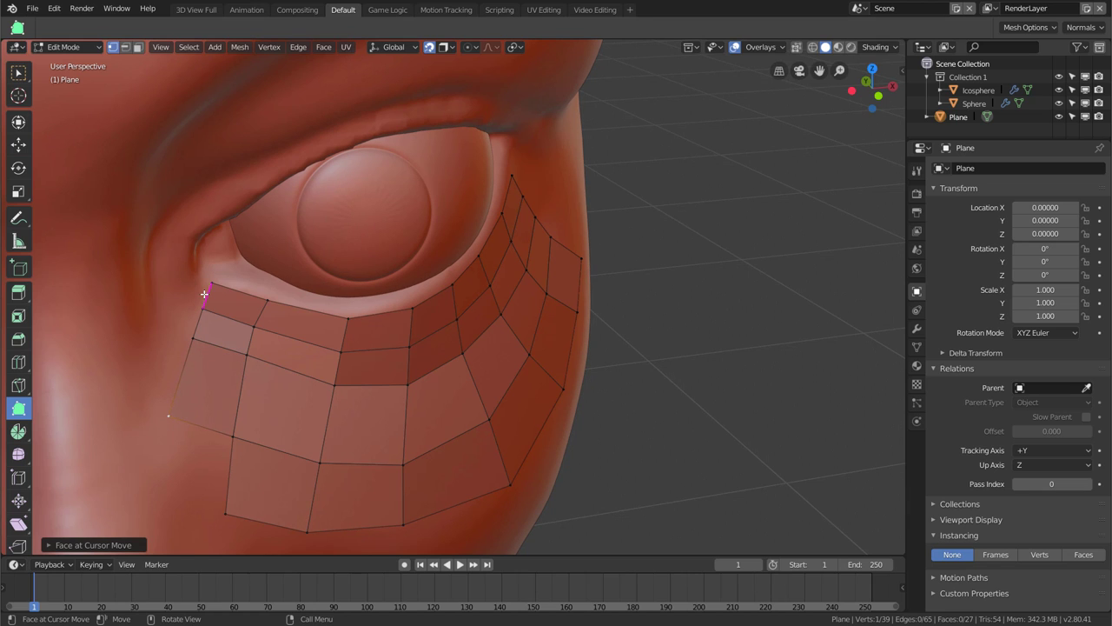
Build faces below and at the inner eye corner
left_click_drag(204, 294, 193, 267, "ctrl")
scroll(181, 276, "up", 3)
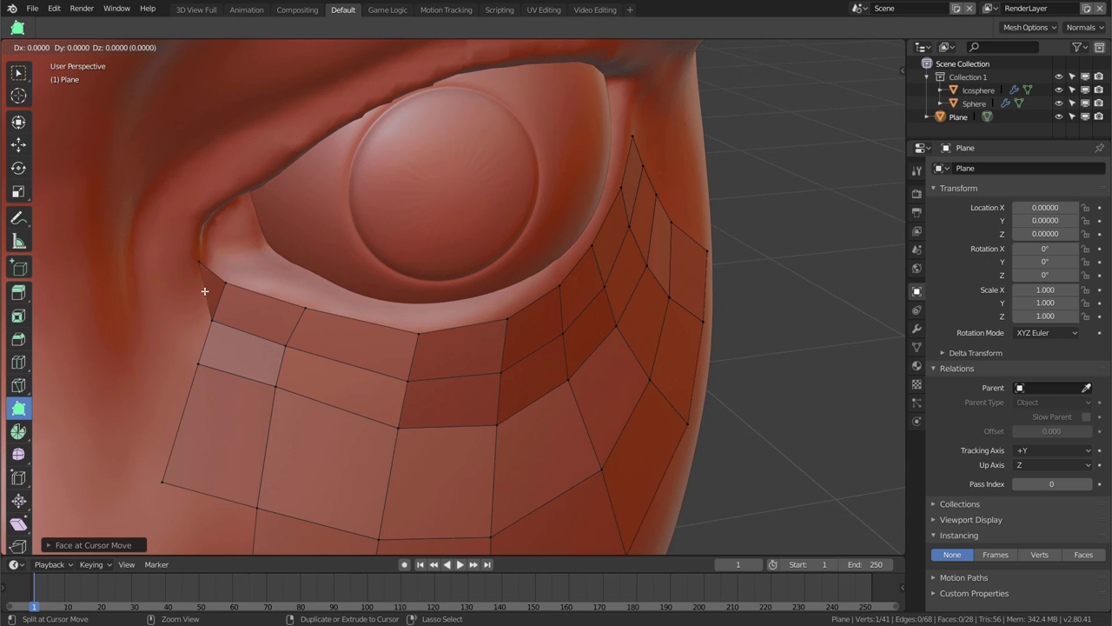
left_click_drag(204, 292, 170, 302, "ctrl")
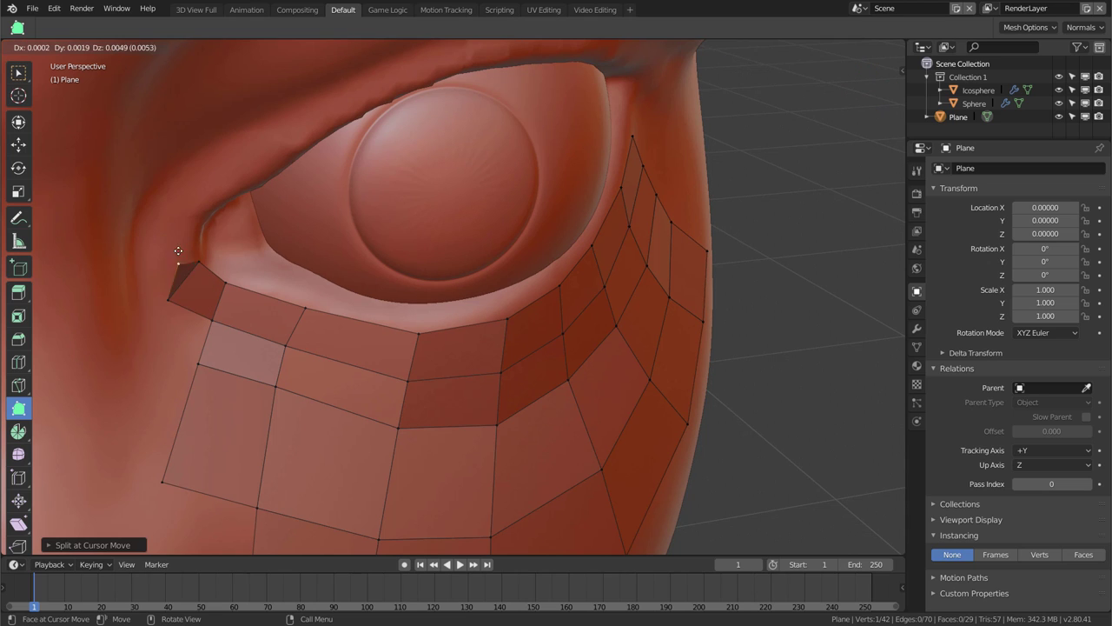
left_click(193, 218, "ctrl")
left_click(153, 193, "ctrl")
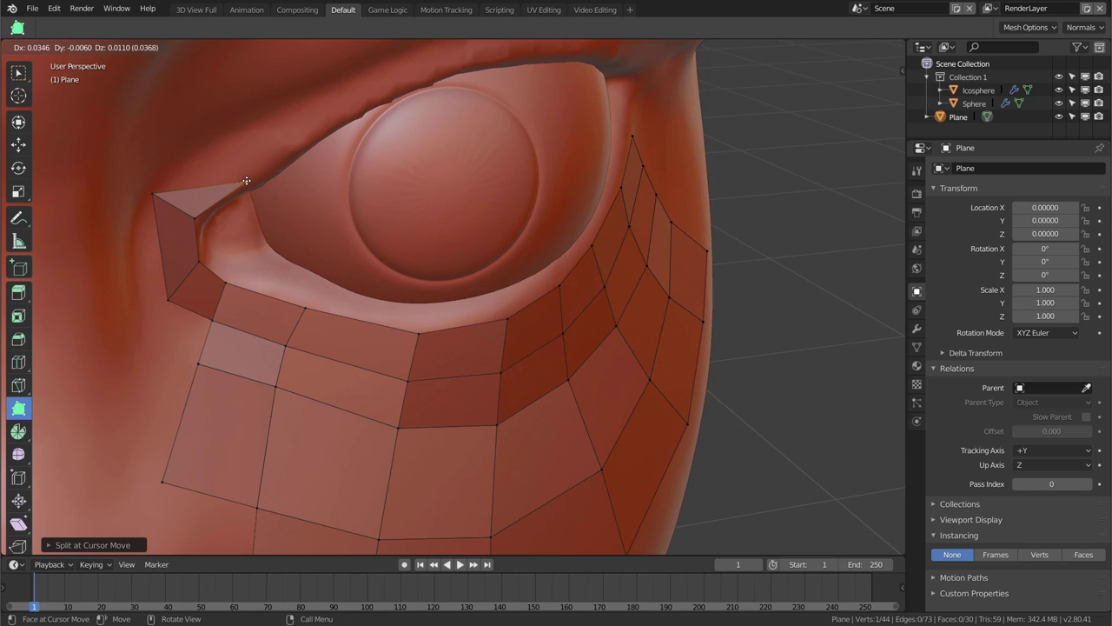
Continue quads around the inner corner and along the upper eyelid
mouse_move(217, 166)
left_mouse_down("ctrl")
mouse_move(211, 144)
mouse_move(306, 135)
mouse_move(286, 105)
left_mouse_up("ctrl")
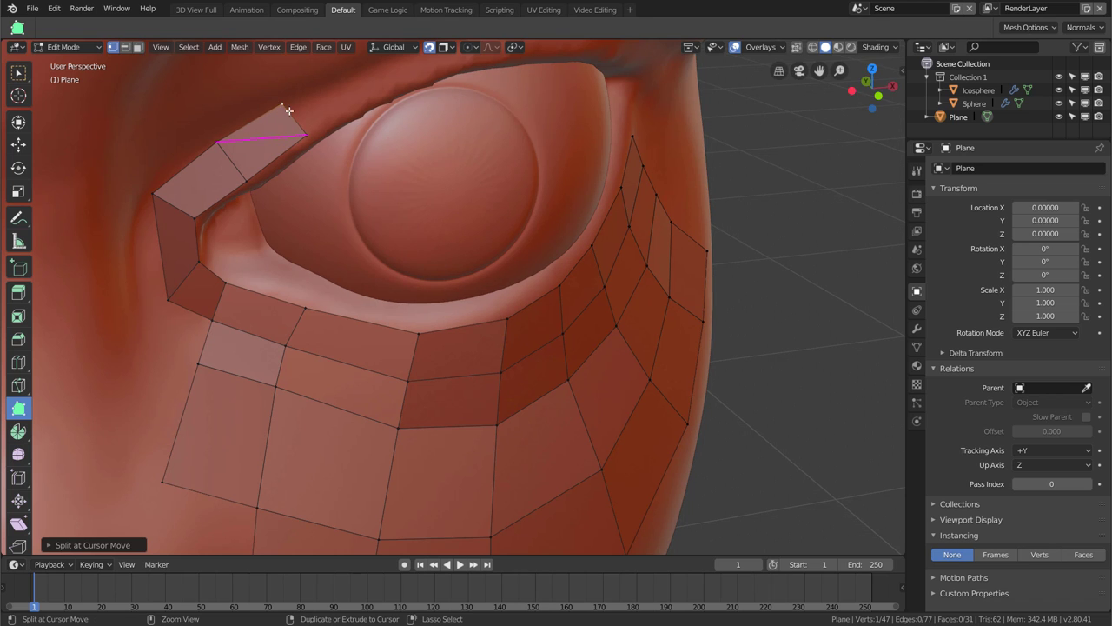
mouse_move(286, 105)
middle_mouse_down()
mouse_move(363, 166)
mouse_move(266, 231)
middle_mouse_up()
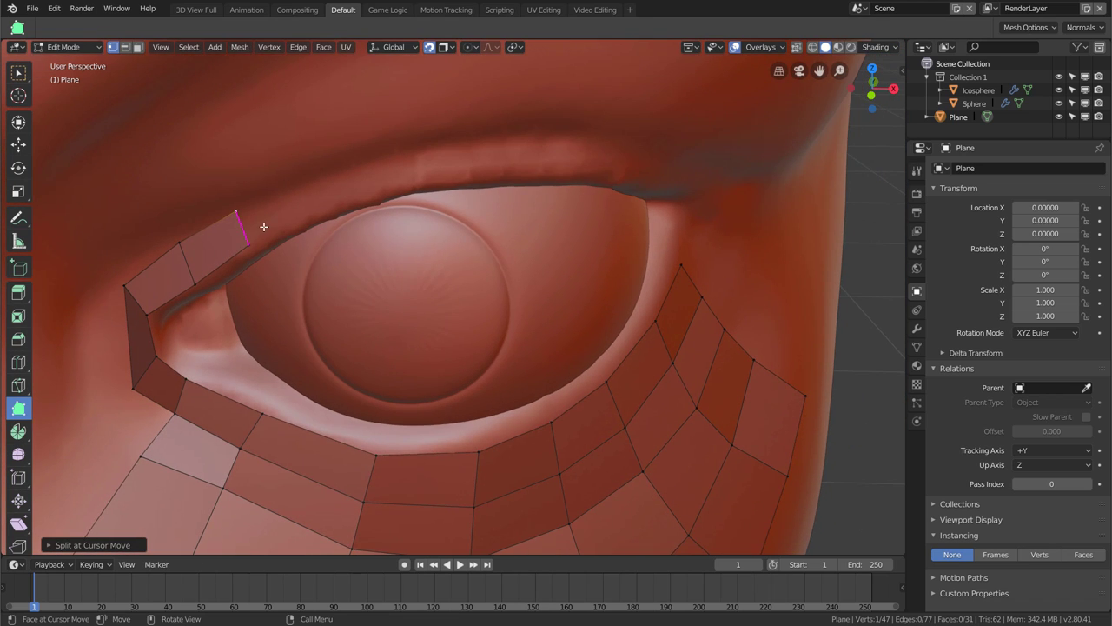
mouse_move(283, 208)
left_mouse_down("ctrl")
mouse_move(332, 198)
mouse_move(324, 209)
mouse_move(309, 178)
mouse_move(403, 184)
mouse_move(397, 151)
left_mouse_up("ctrl")
scroll(487, 182, "down", 2)
scroll(486, 184, "down", 2)
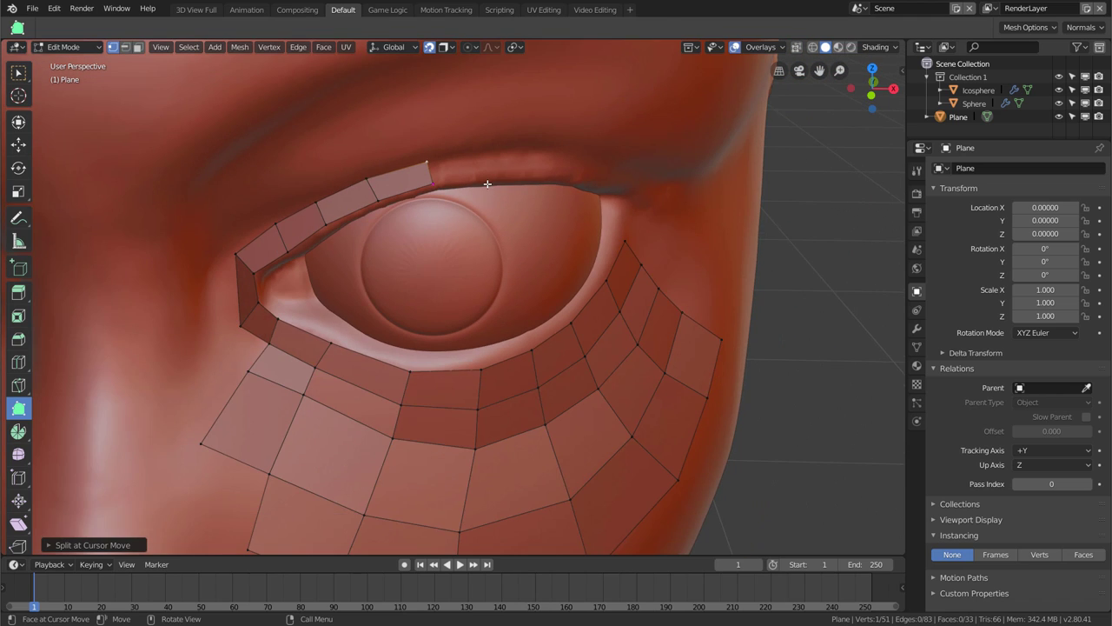
middle_click_drag(486, 186, 322, 300)
left_click_drag(325, 302, 271, 320, "ctrl")
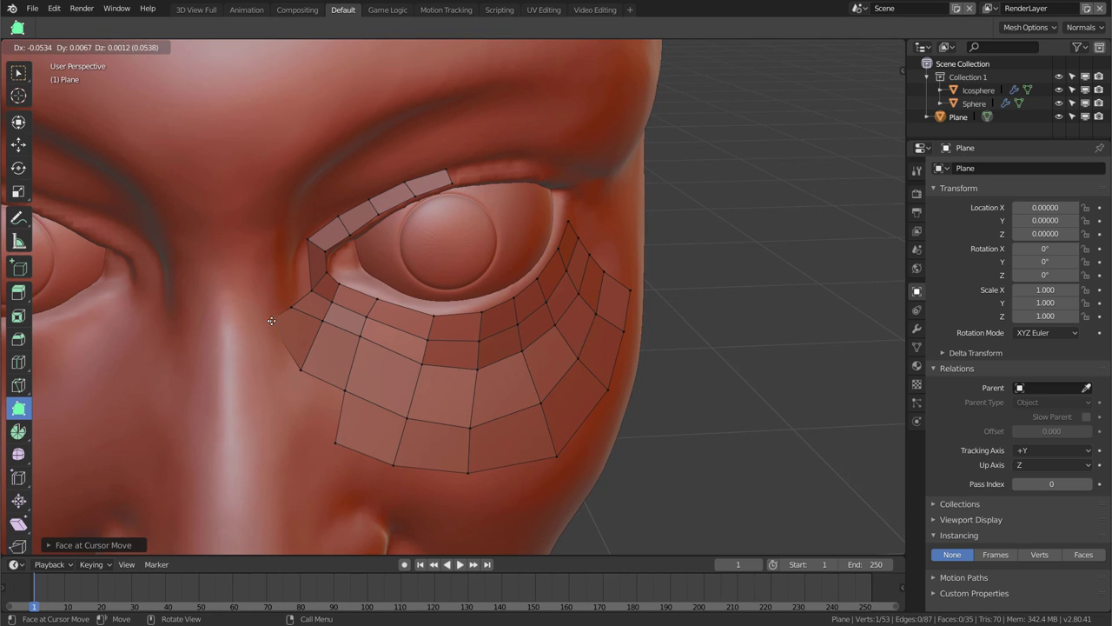
Set the new face beside the nose and reposition the inner edge and lower corner vertex
left_click_drag(273, 323, 269, 318, "ctrl")
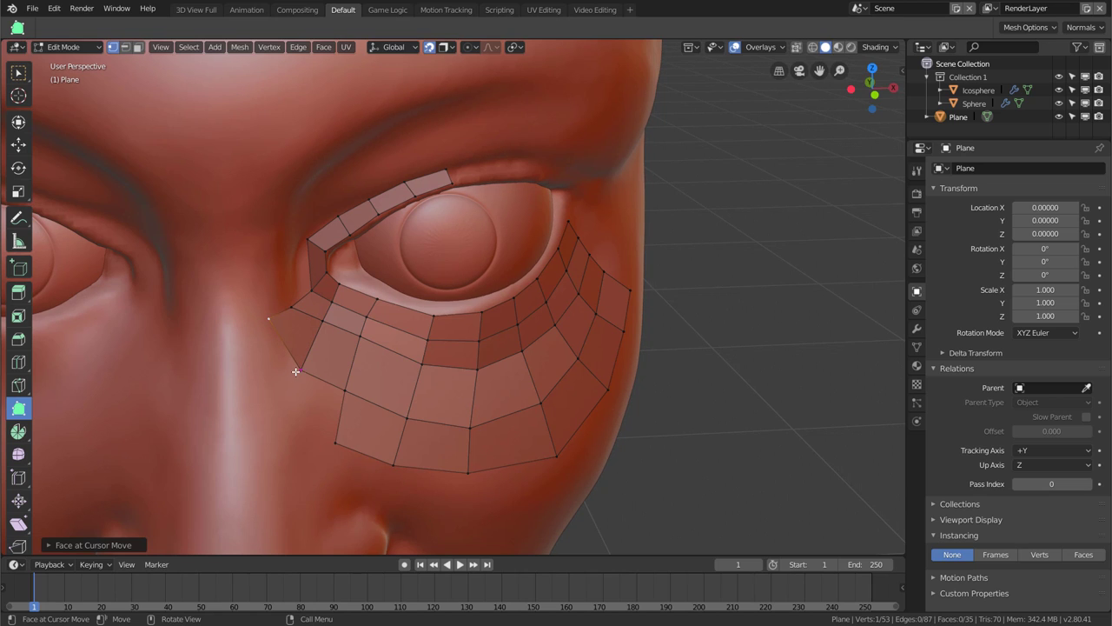
left_click(300, 371, "shift")
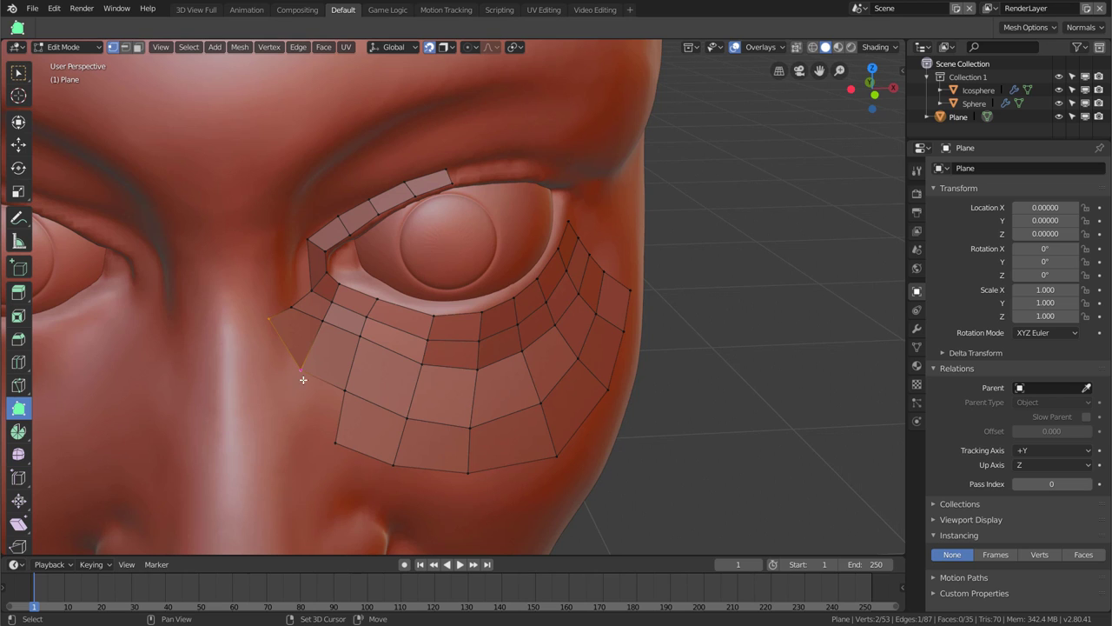
key("g")
left_click(310, 391)
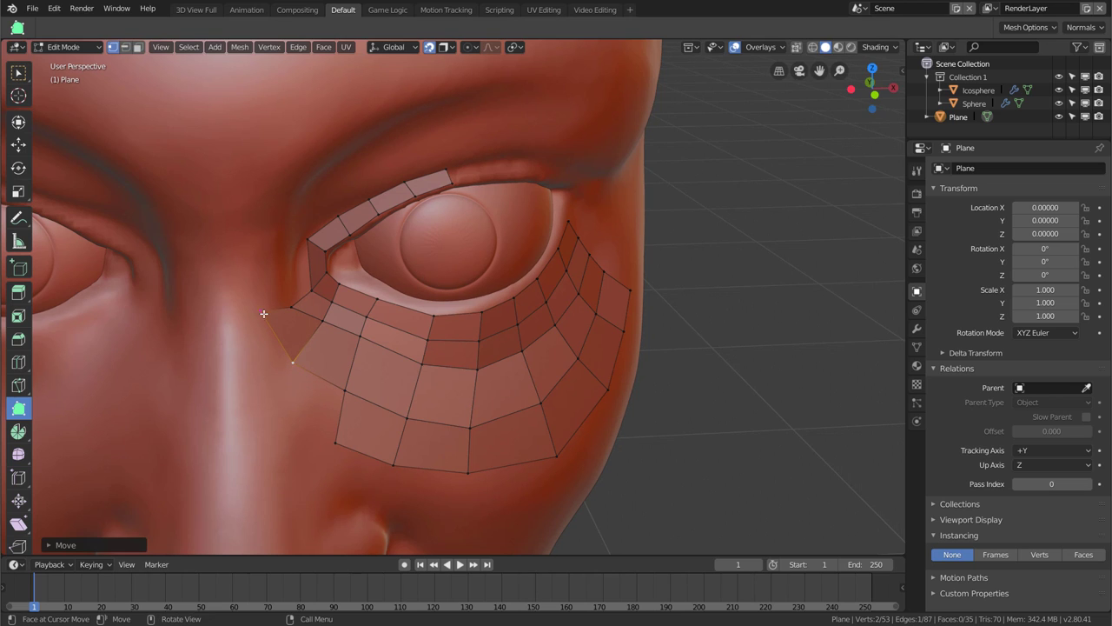
left_click(261, 311)
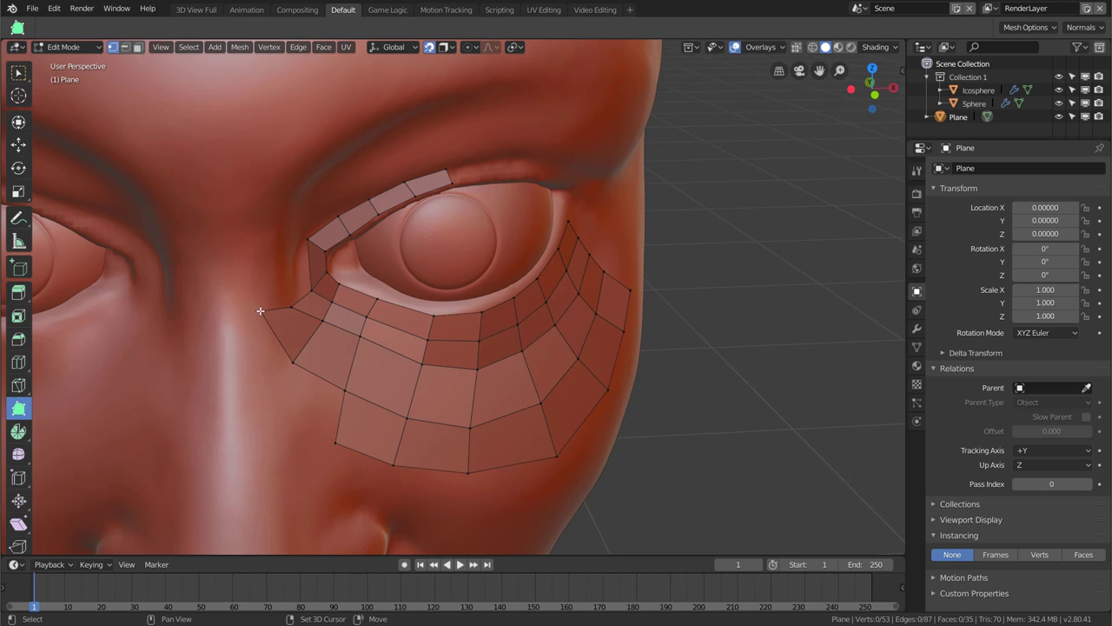
key("g")
left_click(296, 301)
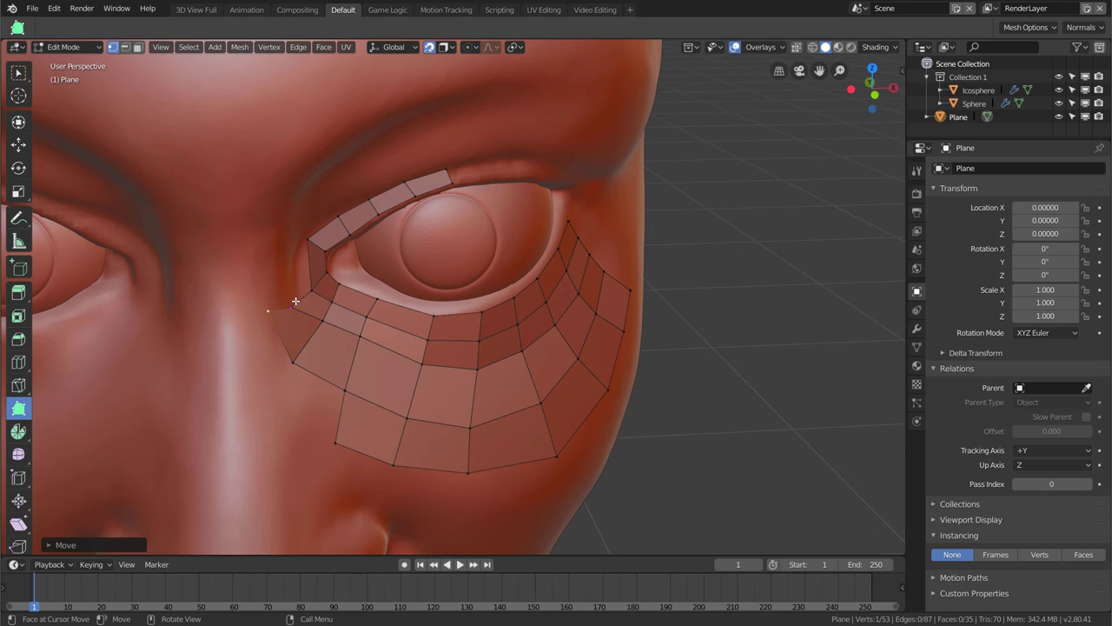
Add faces left of the inner eye corner toward the nose
left_click_drag(309, 293, 289, 256)
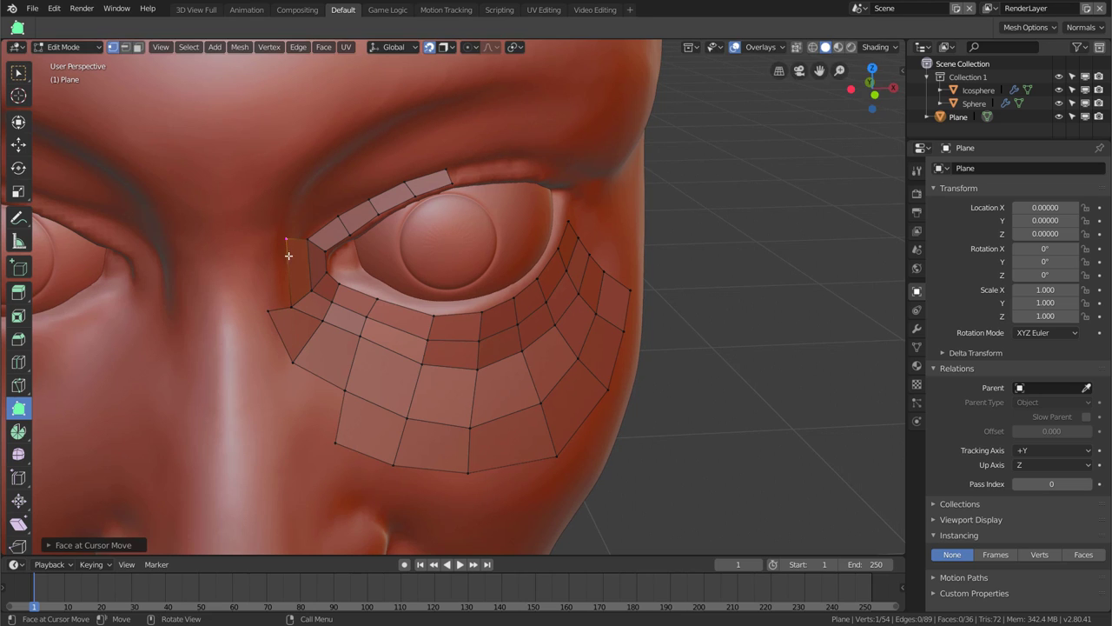
left_click_drag(288, 304, 260, 241)
mouse_move(286, 288)
middle_mouse_down()
mouse_move(299, 324)
mouse_move(359, 342)
middle_mouse_up()
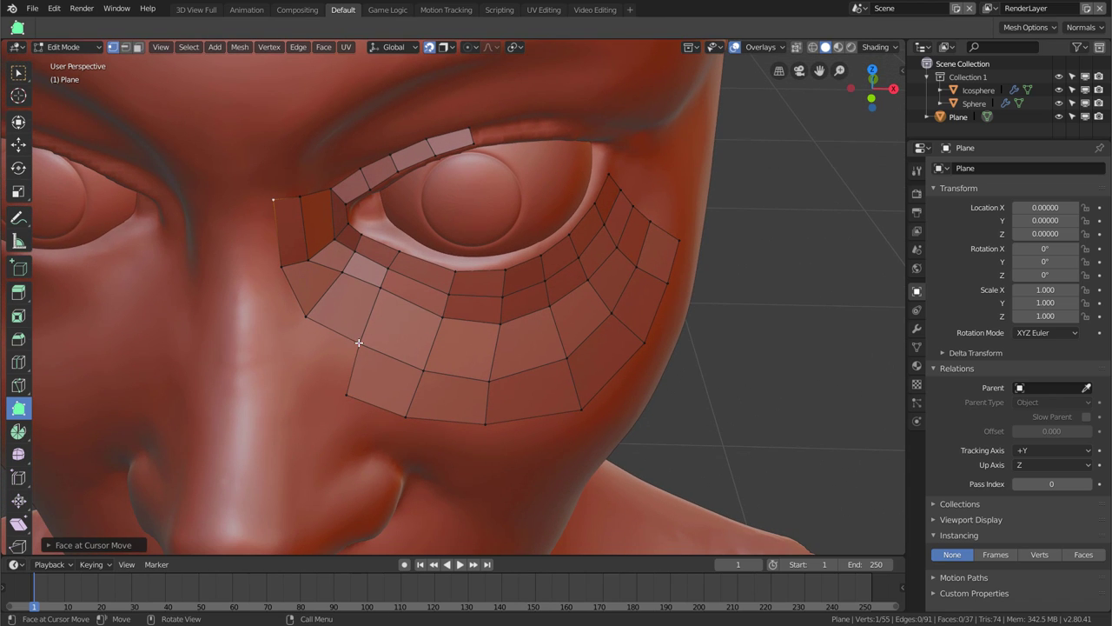
left_click_drag(358, 346, 292, 370)
Add four faces at and beyond the outer eye corner
middle_click_drag(292, 369, 508, 368)
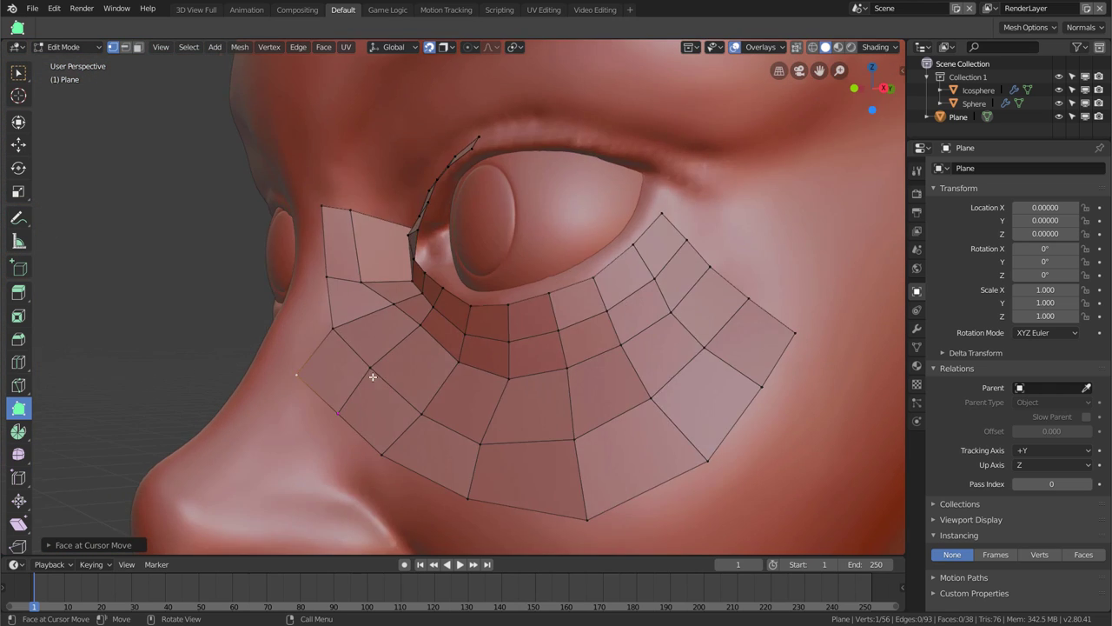
middle_click_drag(561, 317, 602, 316)
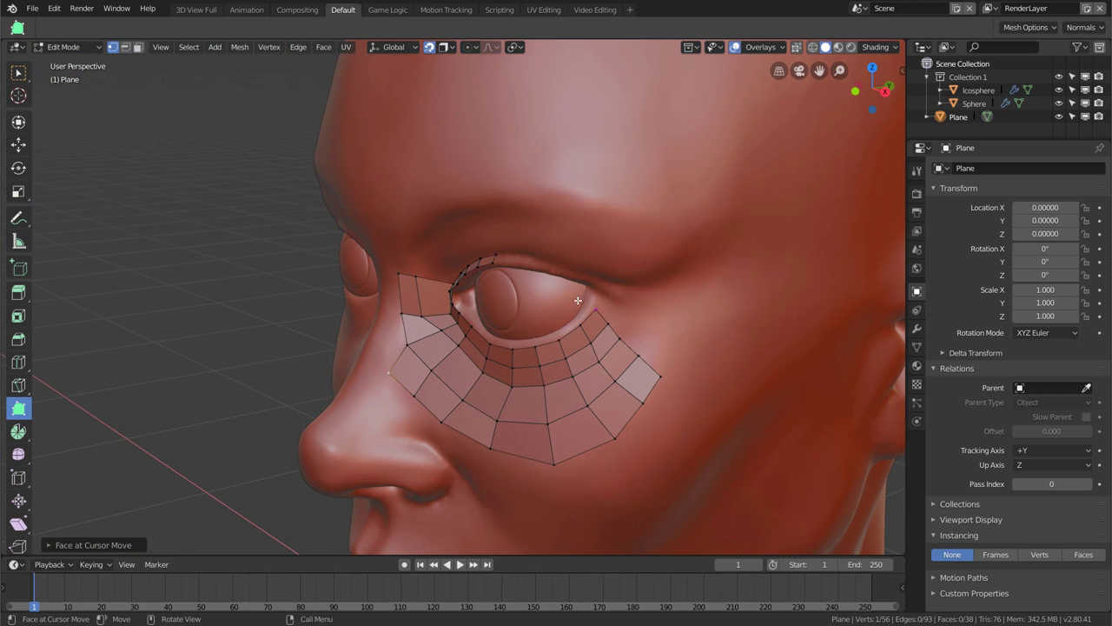
scroll(617, 331, "up", 1)
scroll(613, 317, "up", 3)
mouse_move(586, 303)
left_mouse_down()
mouse_move(622, 273)
mouse_move(578, 254)
left_mouse_up()
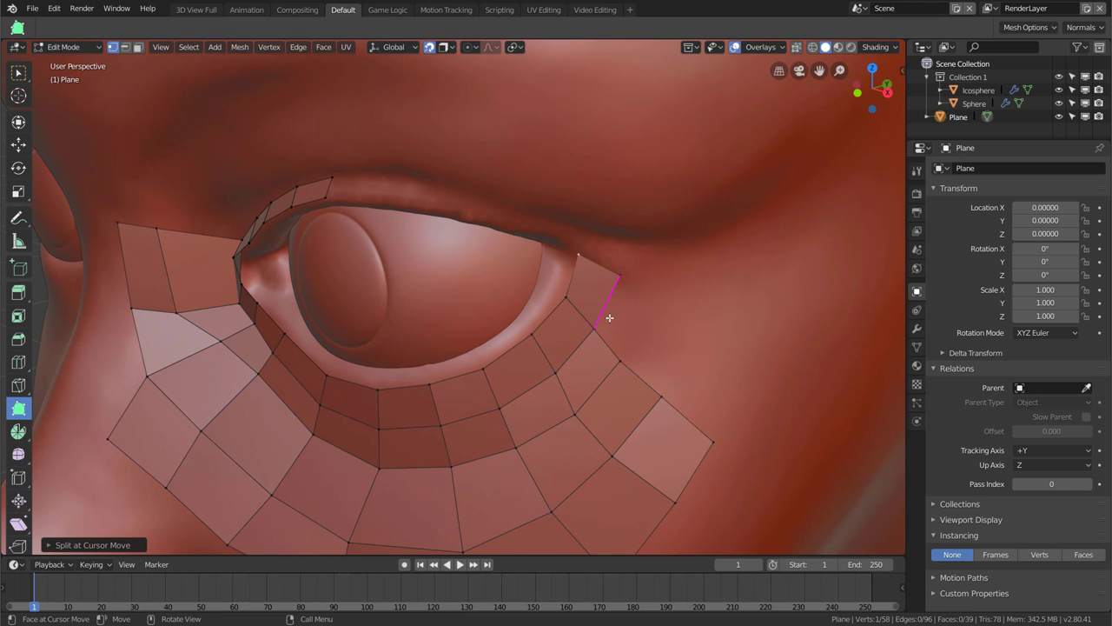
left_click_drag(600, 332, 658, 298)
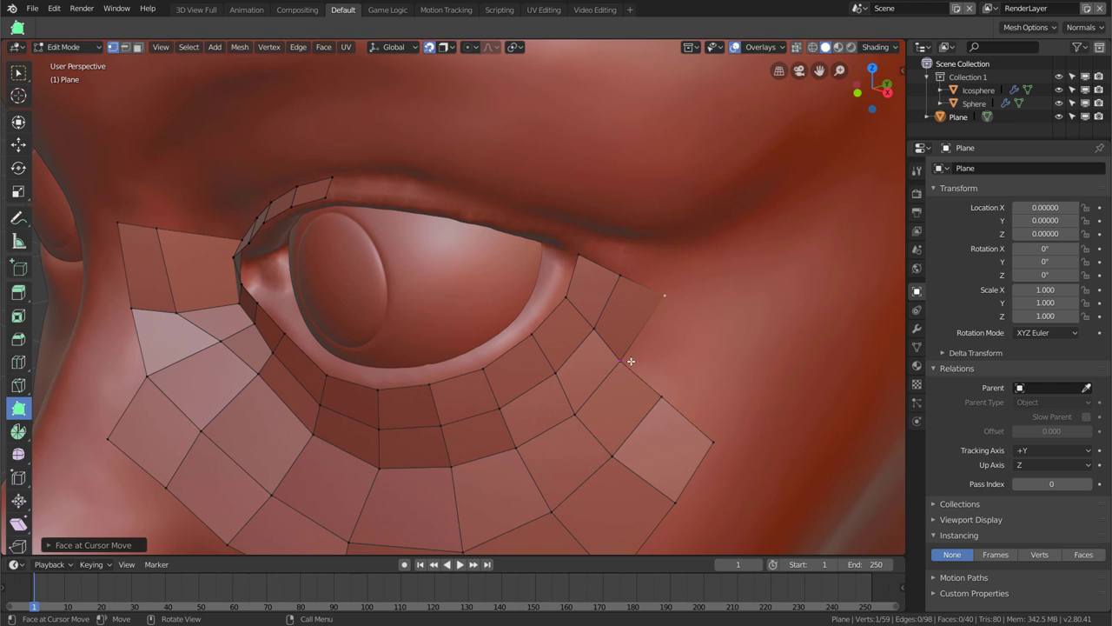
left_click_drag(628, 362, 702, 320)
left_click_drag(675, 390, 770, 340)
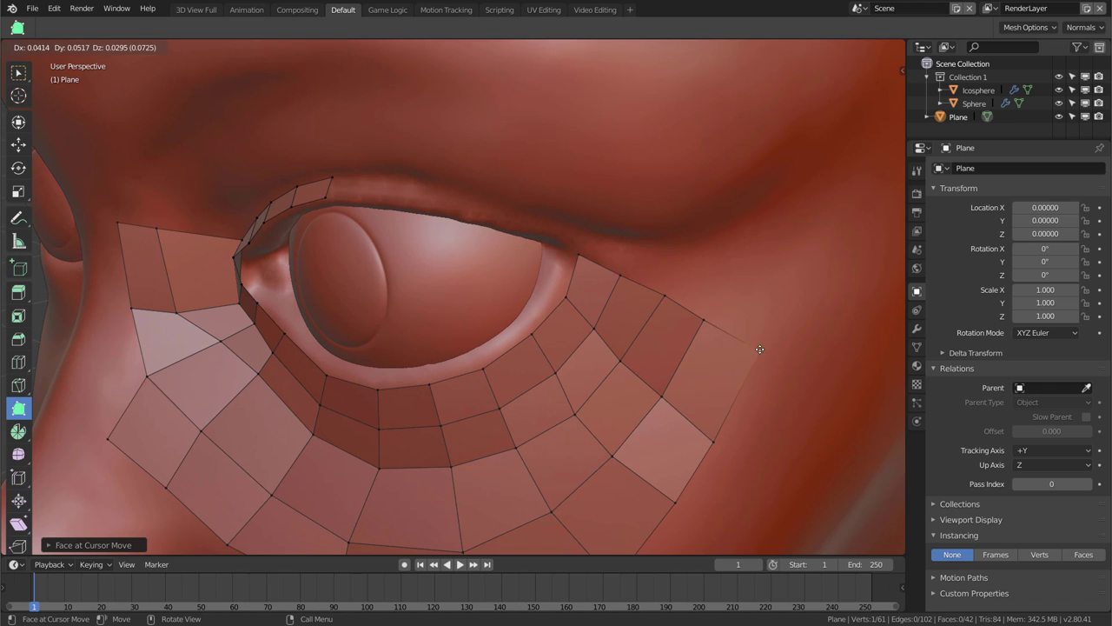